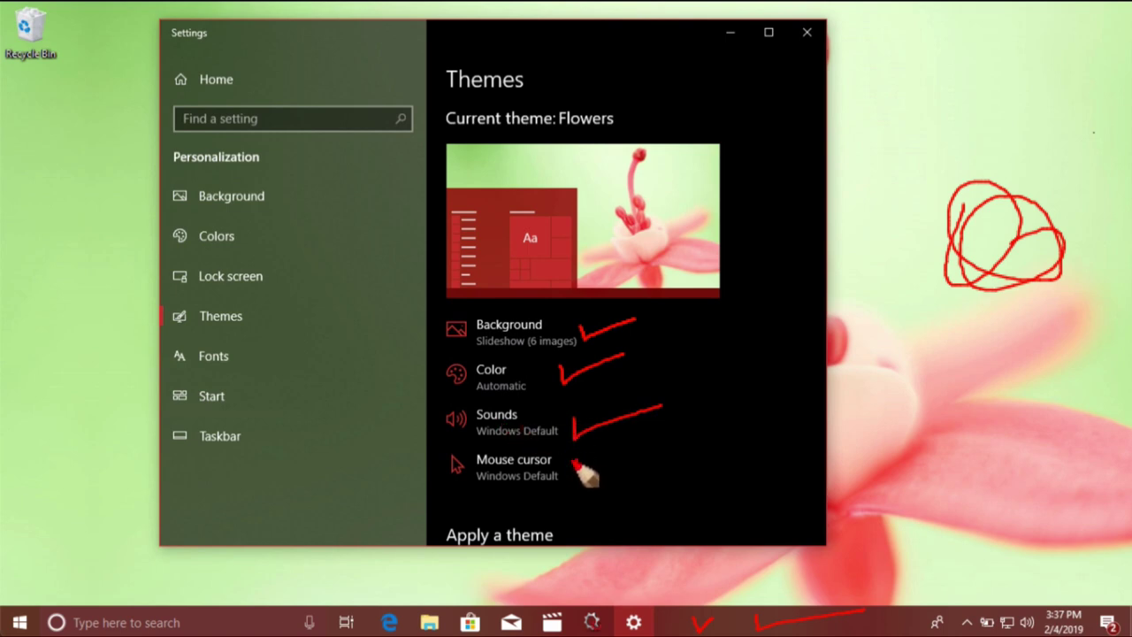
Open the theme's mouse cursor properties, look through the pointer list at Link Select, and close the dialog.
{"action": "left_click_drag", "start_coordinate": [573, 460], "coordinate": [646, 447]}
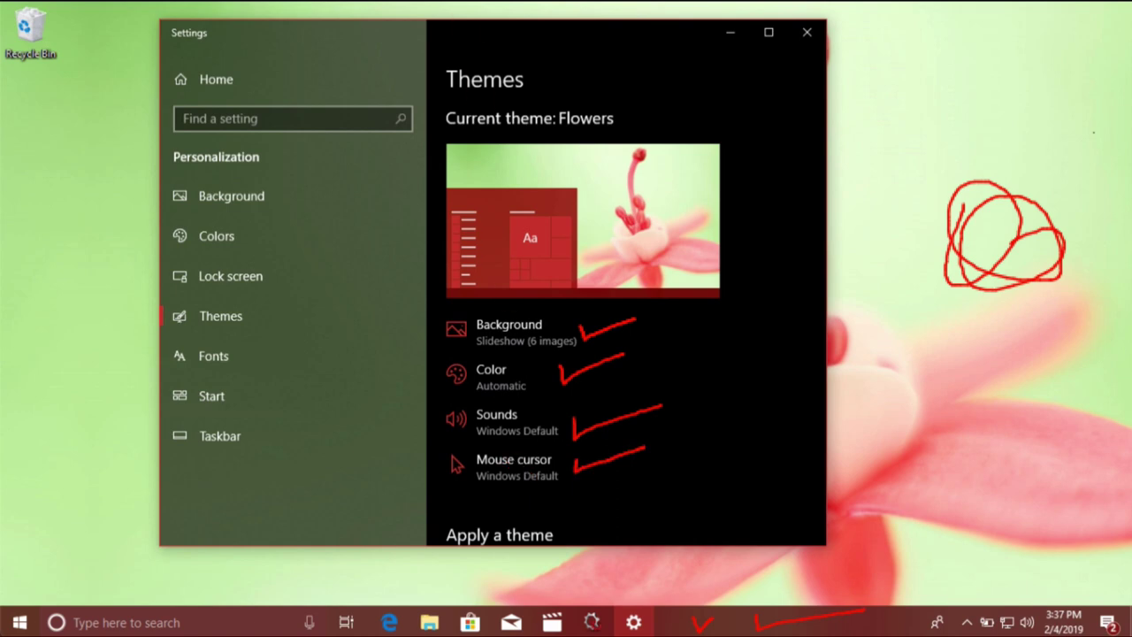
{"action": "left_click", "coordinate": [514, 462]}
{"action": "left_click_drag", "start_coordinate": [442, 300], "coordinate": [442, 398]}
{"action": "left_click", "coordinate": [411, 327]}
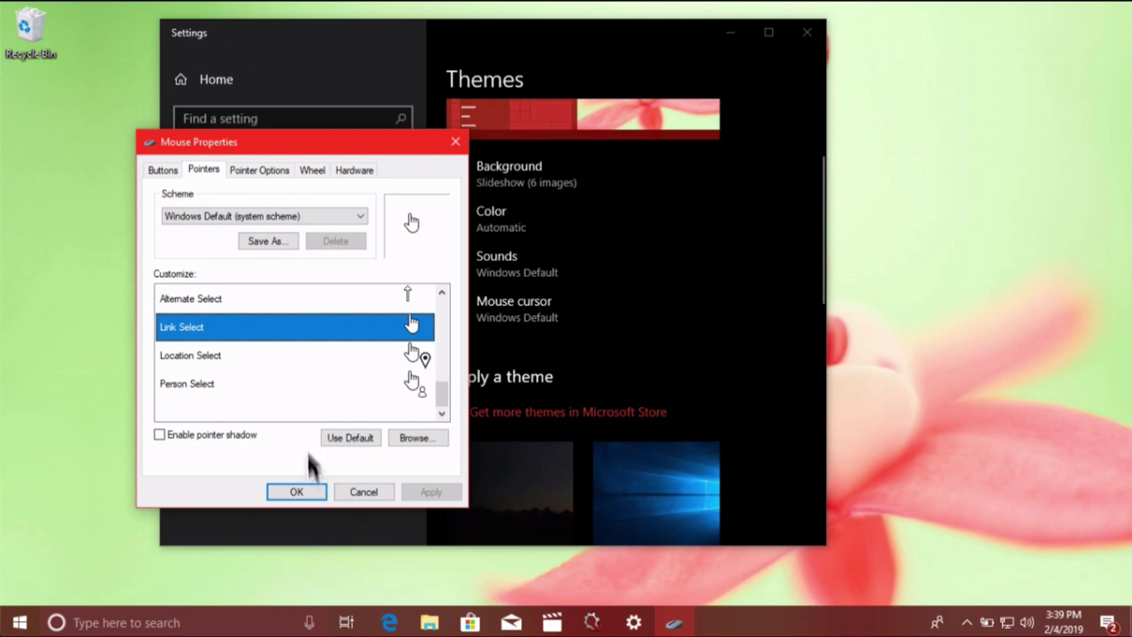
{"action": "left_click", "coordinate": [309, 493]}
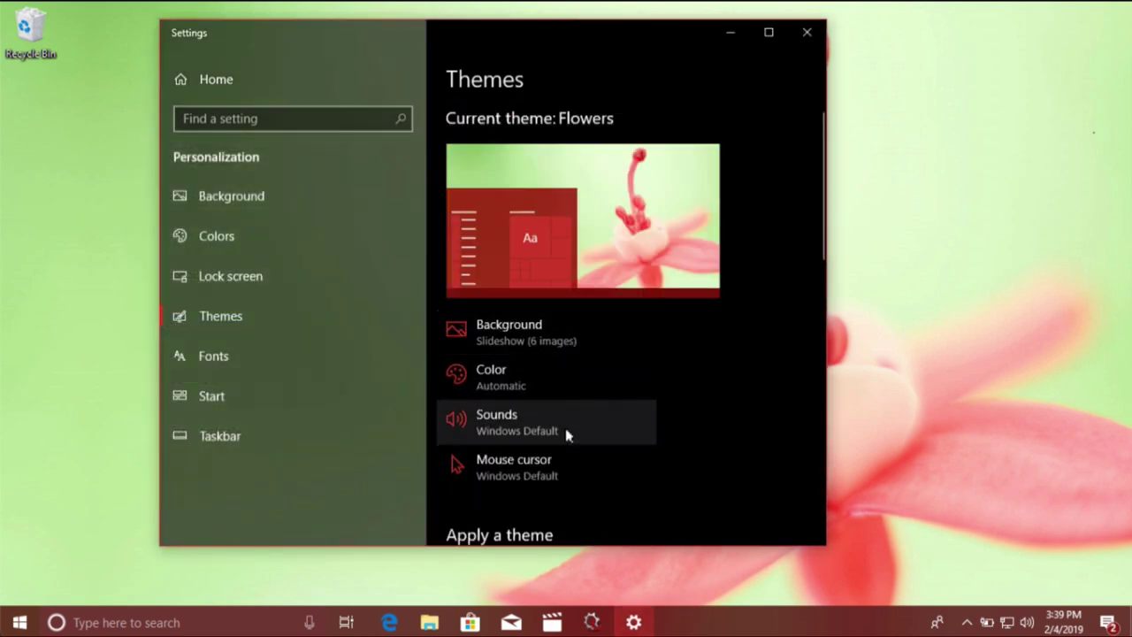
Apply the built-in Windows theme in place of the Flowers theme.
{"action": "scroll", "coordinate": [607, 341], "scroll_direction": "down", "scroll_amount": 5}
{"action": "scroll", "coordinate": [579, 325], "scroll_direction": "up", "scroll_amount": 3}
{"action": "scroll", "coordinate": [580, 325], "scroll_direction": "up", "scroll_amount": 2}
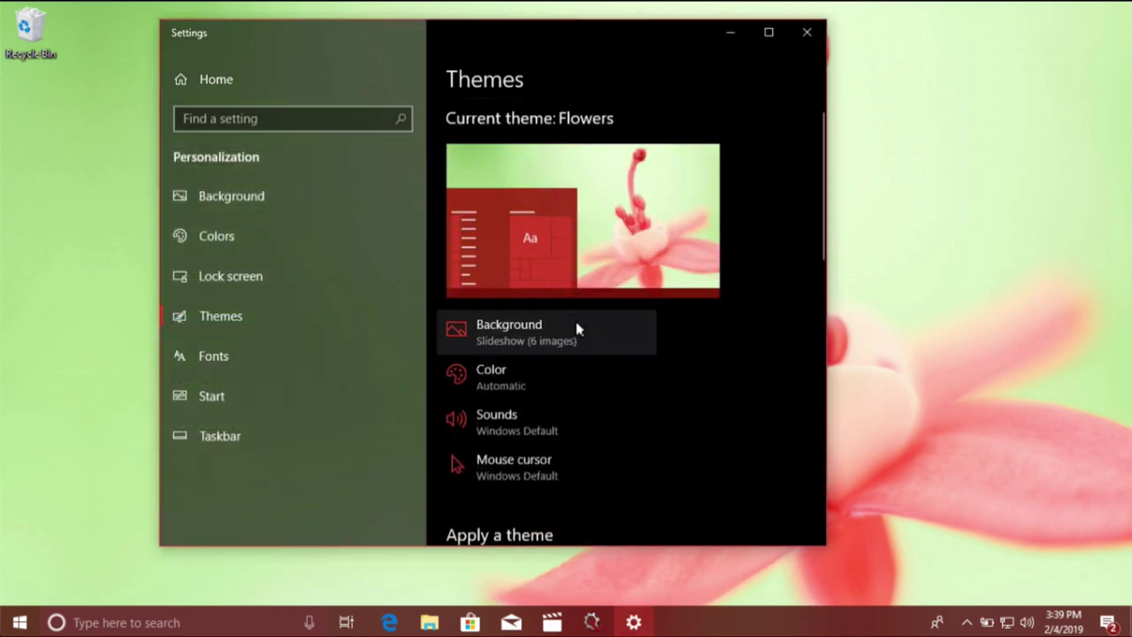
{"action": "scroll", "coordinate": [573, 367], "scroll_direction": "down", "scroll_amount": 10}
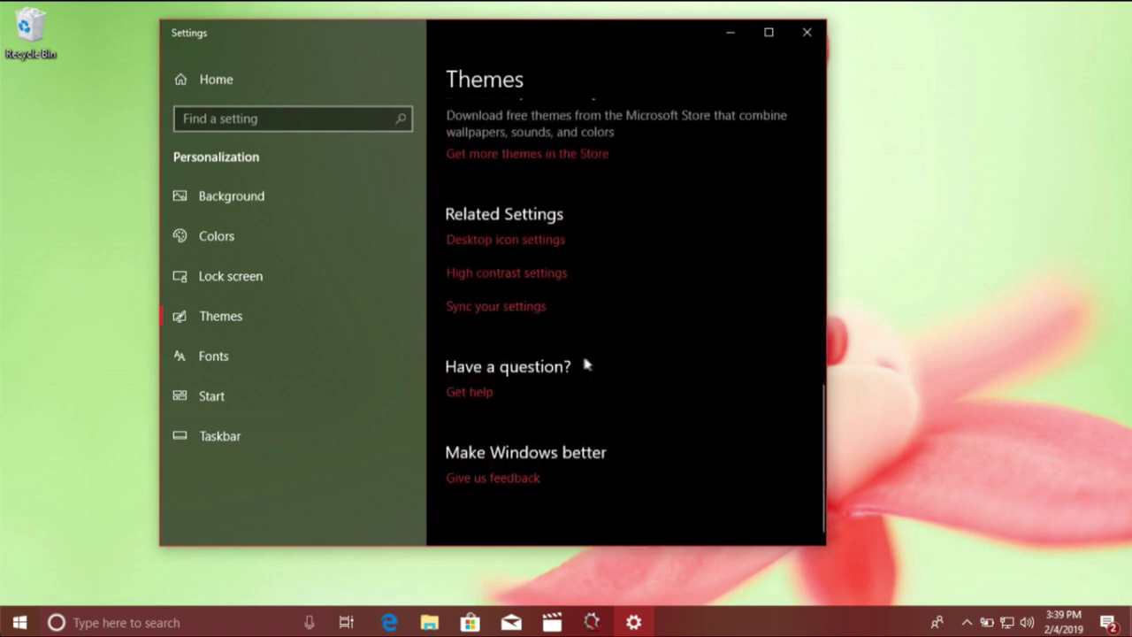
{"action": "scroll", "coordinate": [583, 366], "scroll_direction": "up", "scroll_amount": 4}
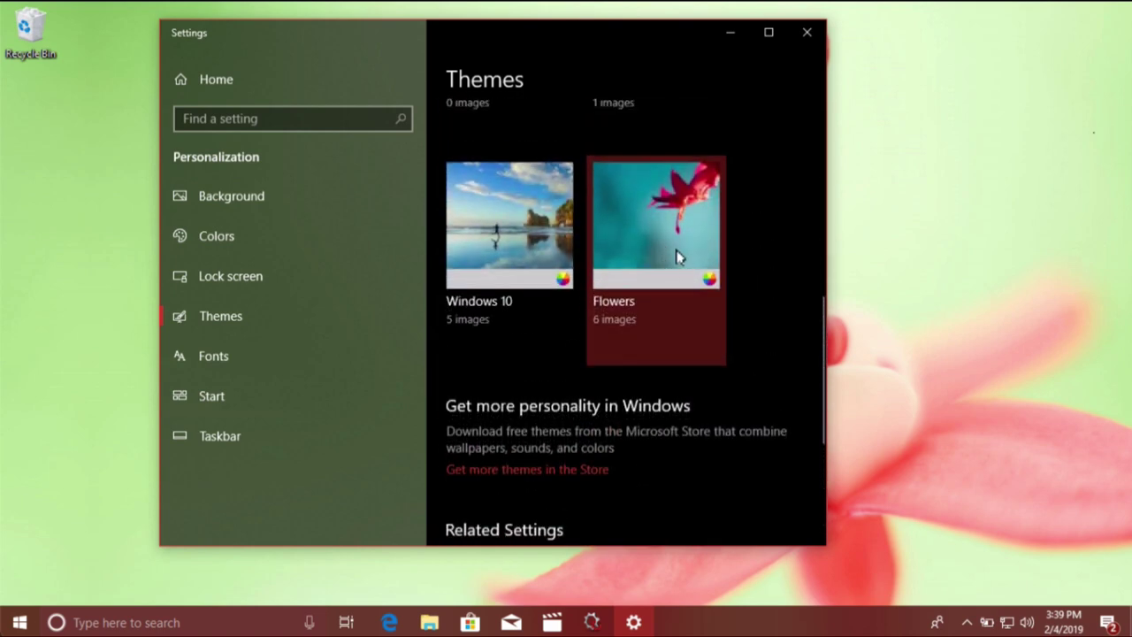
{"action": "scroll", "coordinate": [676, 256], "scroll_direction": "up", "scroll_amount": 3}
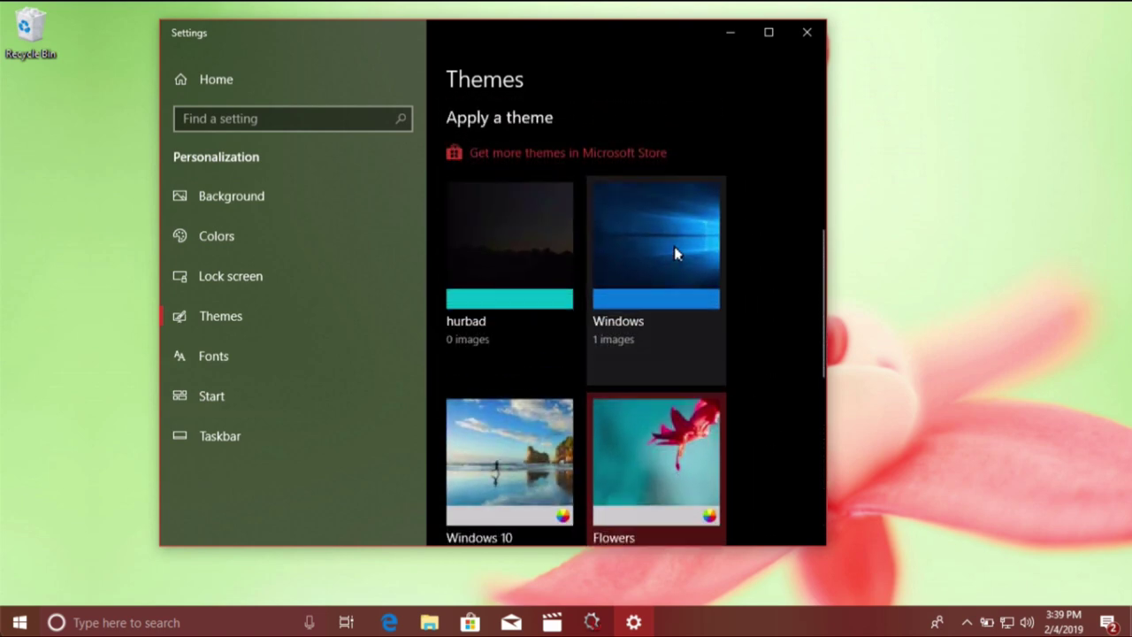
{"action": "left_click", "coordinate": [675, 254]}
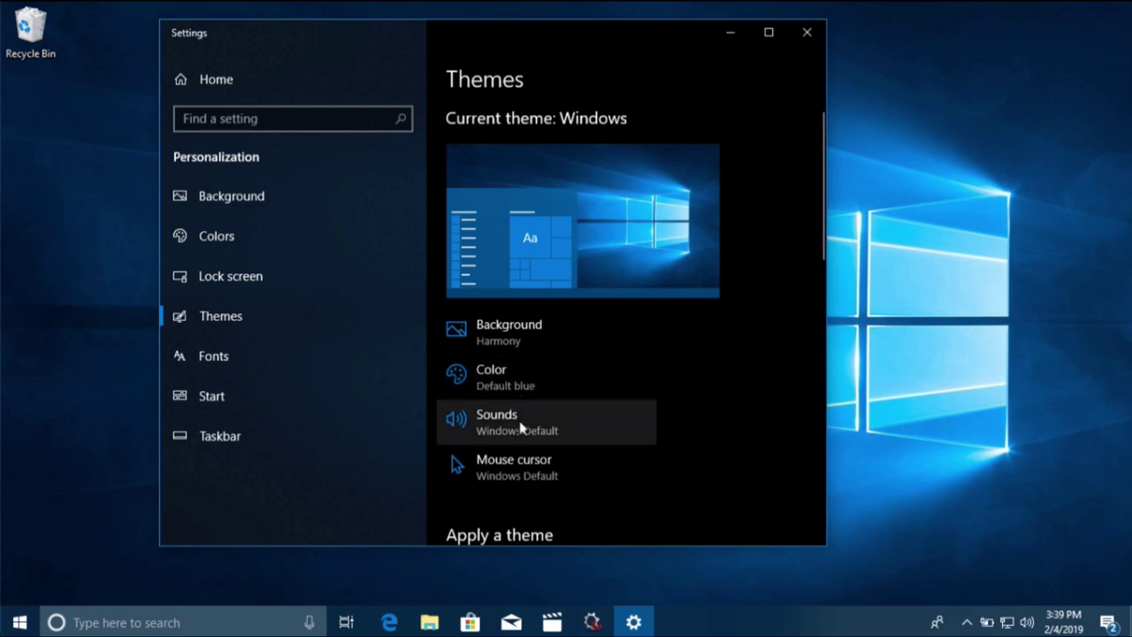
Apply the Windows 10 theme with its five-image slideshow and look over the list of available themes.
{"action": "scroll", "coordinate": [546, 466], "scroll_direction": "down", "scroll_amount": 5}
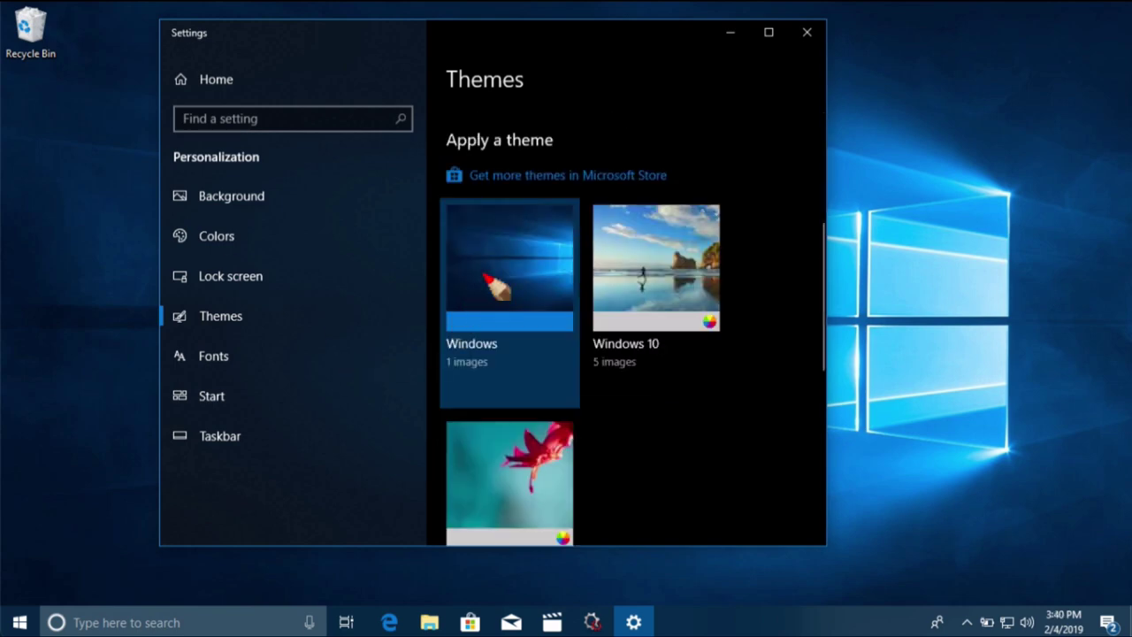
{"action": "left_click_drag", "start_coordinate": [486, 276], "coordinate": [698, 251]}
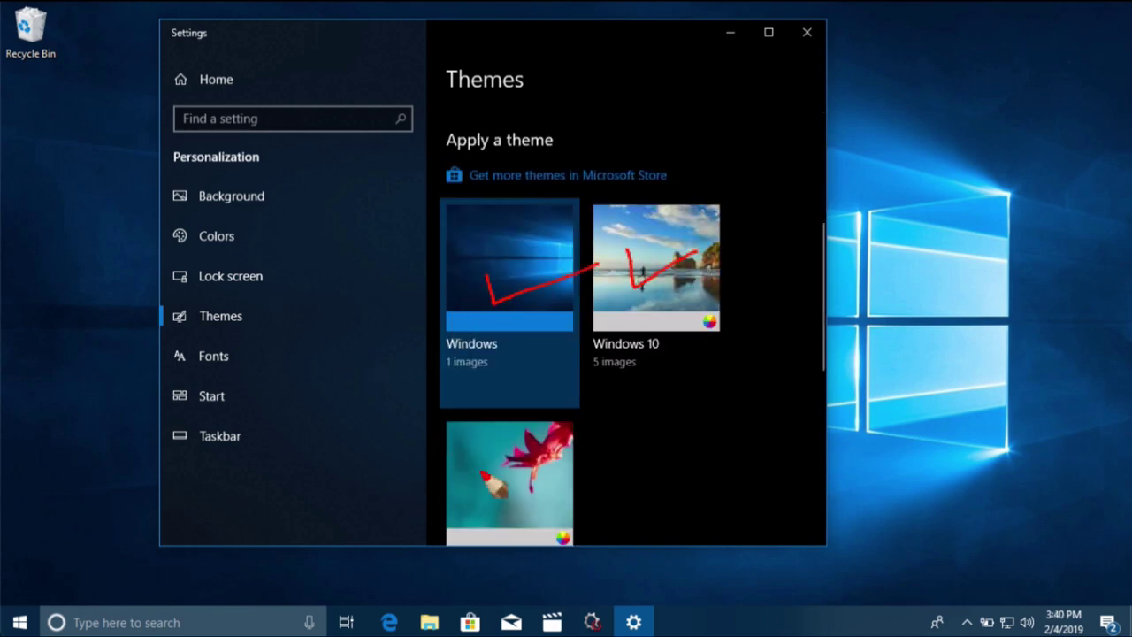
{"action": "mouse_move", "coordinate": [485, 477]}
{"action": "left_mouse_down"}
{"action": "mouse_move", "coordinate": [509, 486]}
{"action": "mouse_move", "coordinate": [536, 474]}
{"action": "left_mouse_up"}
{"action": "key", "text": "Escape"}
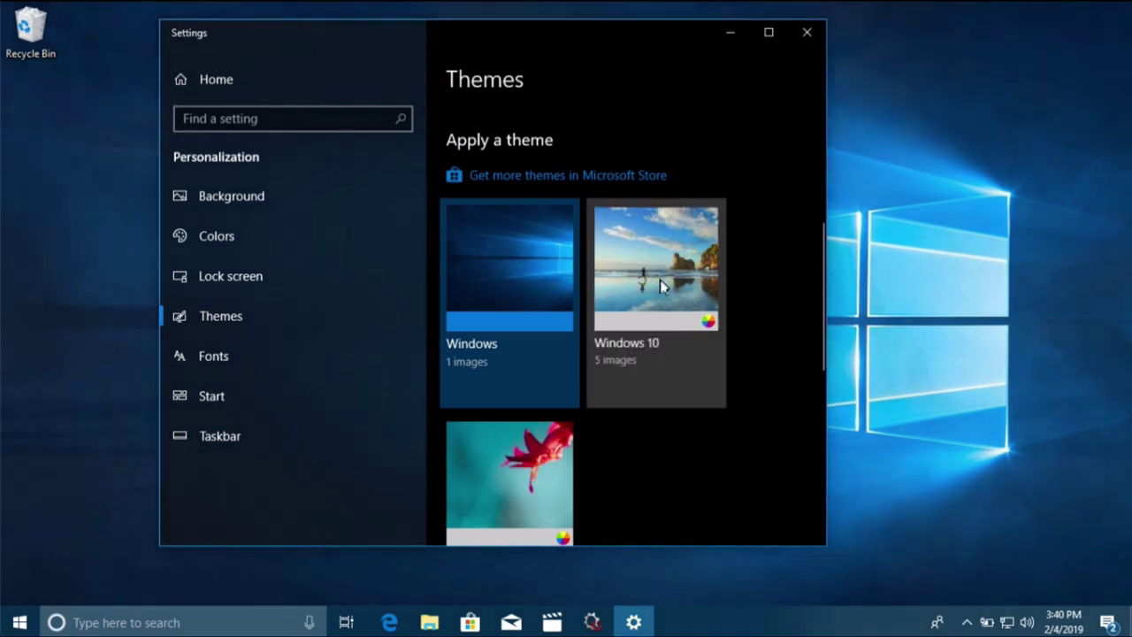
{"action": "left_click", "coordinate": [659, 280]}
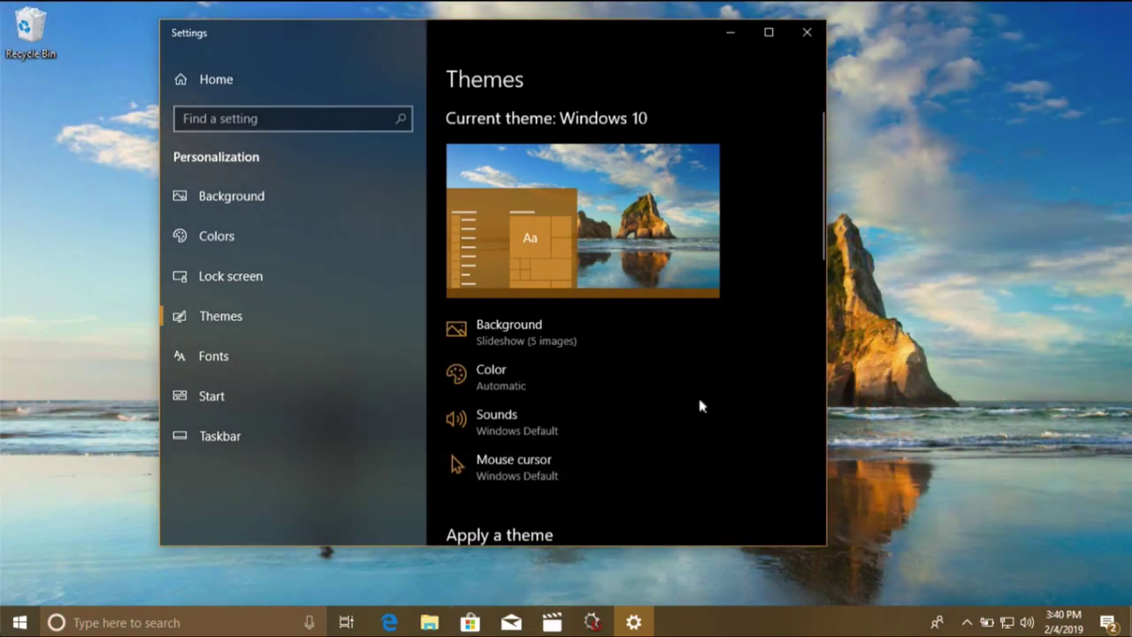
{"action": "scroll", "coordinate": [699, 405], "scroll_direction": "down", "scroll_amount": 5}
{"action": "scroll", "coordinate": [696, 317], "scroll_direction": "down", "scroll_amount": 2}
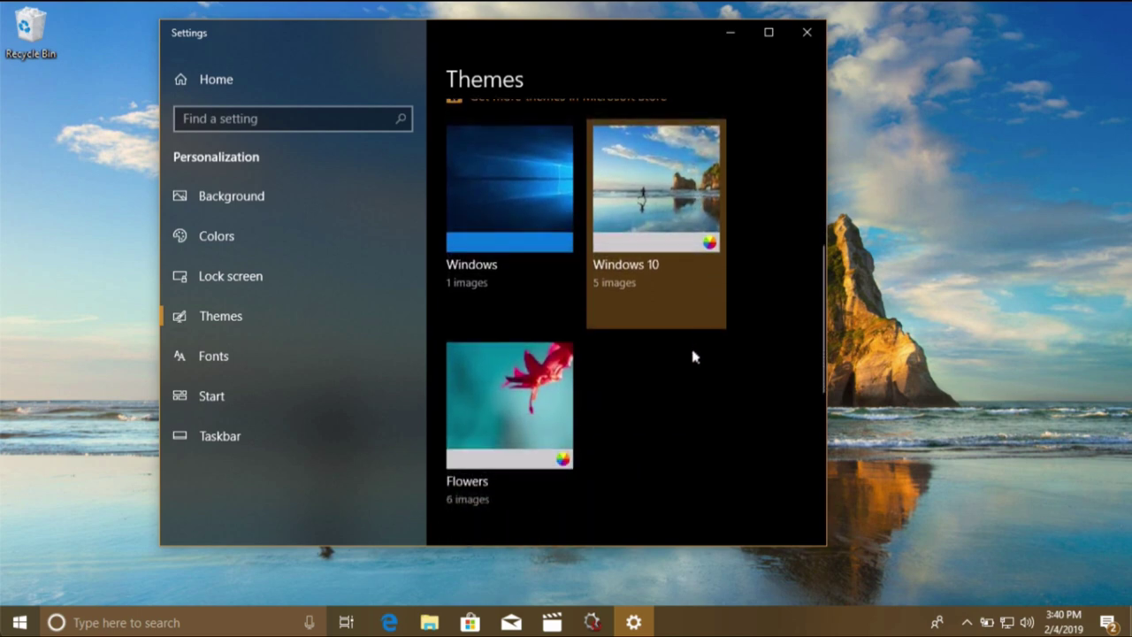
Set the desktop background type to Picture and choose the gray rock face image.
{"action": "left_click", "coordinate": [300, 204]}
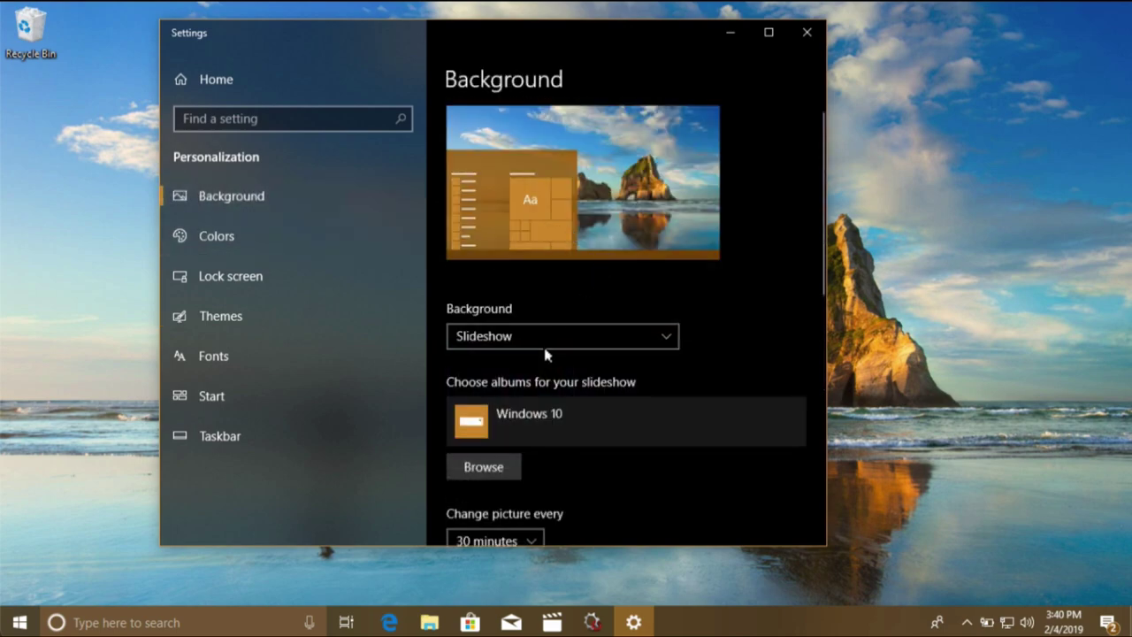
{"action": "left_click", "coordinate": [545, 339]}
{"action": "left_click", "coordinate": [559, 283]}
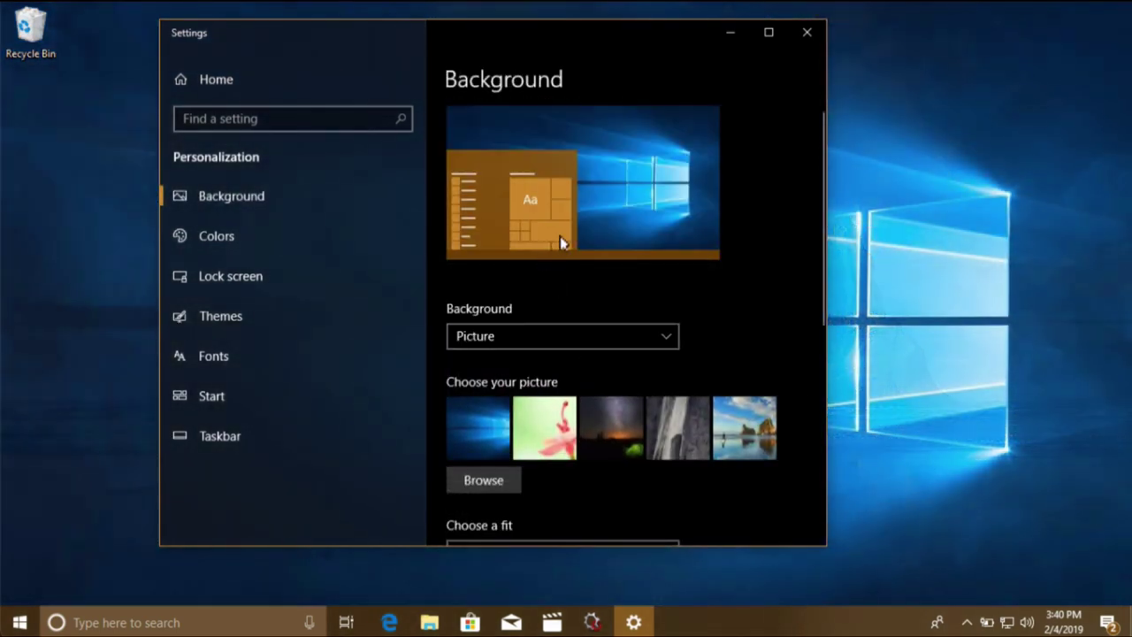
{"action": "left_click", "coordinate": [690, 441]}
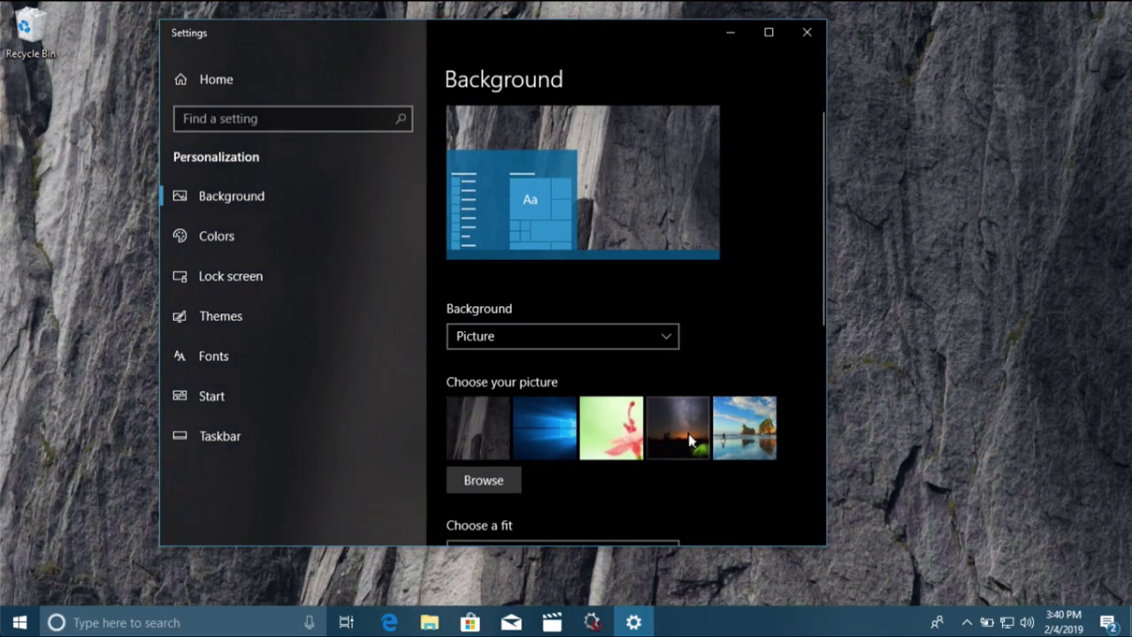
Set the accent color to Violet red light from the Windows colors.
{"action": "left_click", "coordinate": [264, 239]}
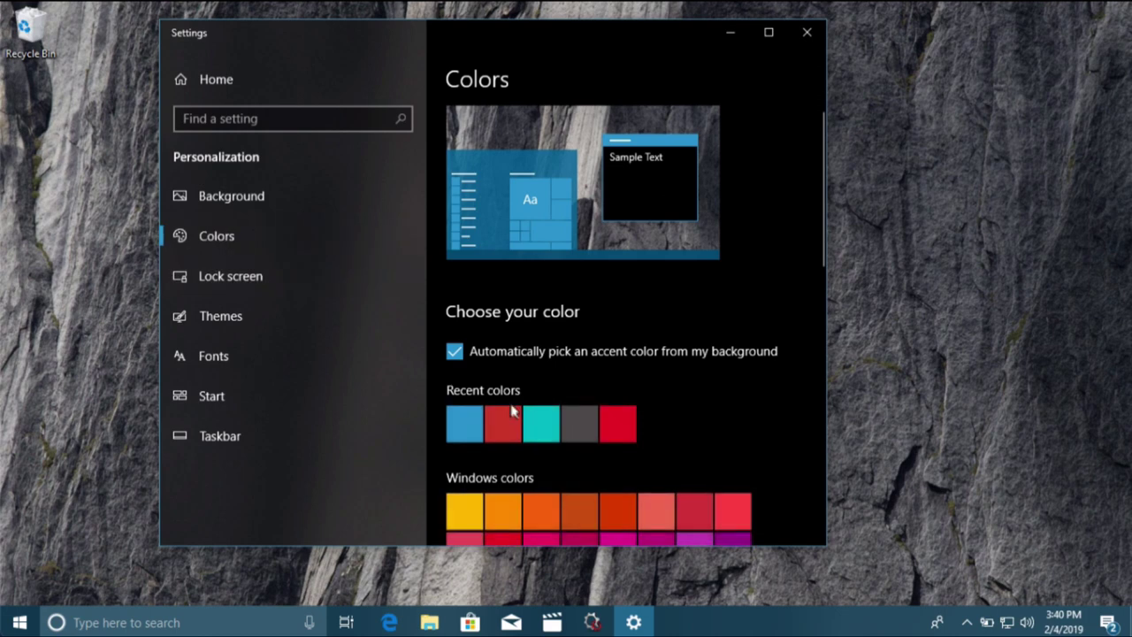
{"action": "scroll", "coordinate": [592, 424], "scroll_direction": "down", "scroll_amount": 5}
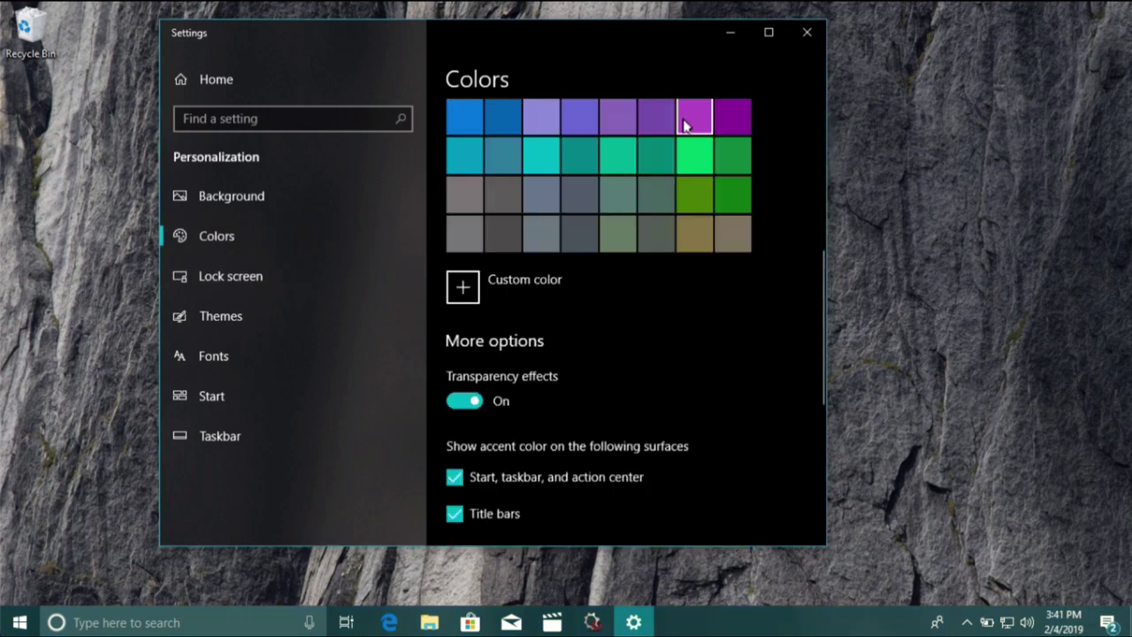
{"action": "left_click", "coordinate": [694, 115]}
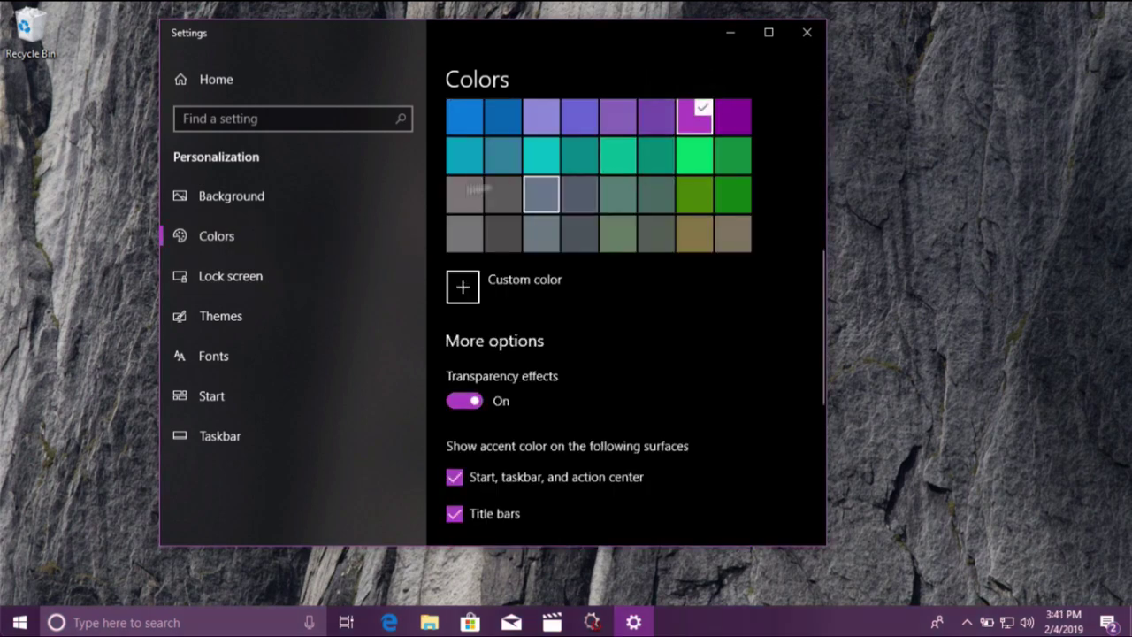
Return to the theme settings and review the custom theme's background, color, sounds and mouse cursor.
{"action": "left_click", "coordinate": [212, 276]}
{"action": "left_click", "coordinate": [218, 314]}
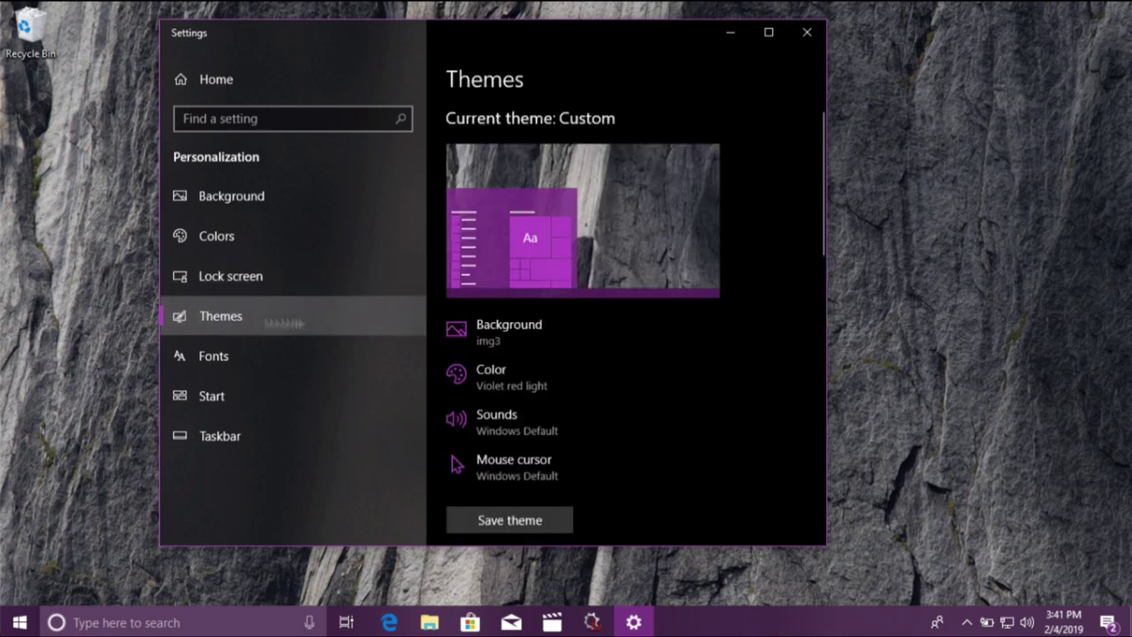
{"action": "scroll", "coordinate": [610, 416], "scroll_direction": "down", "scroll_amount": 2}
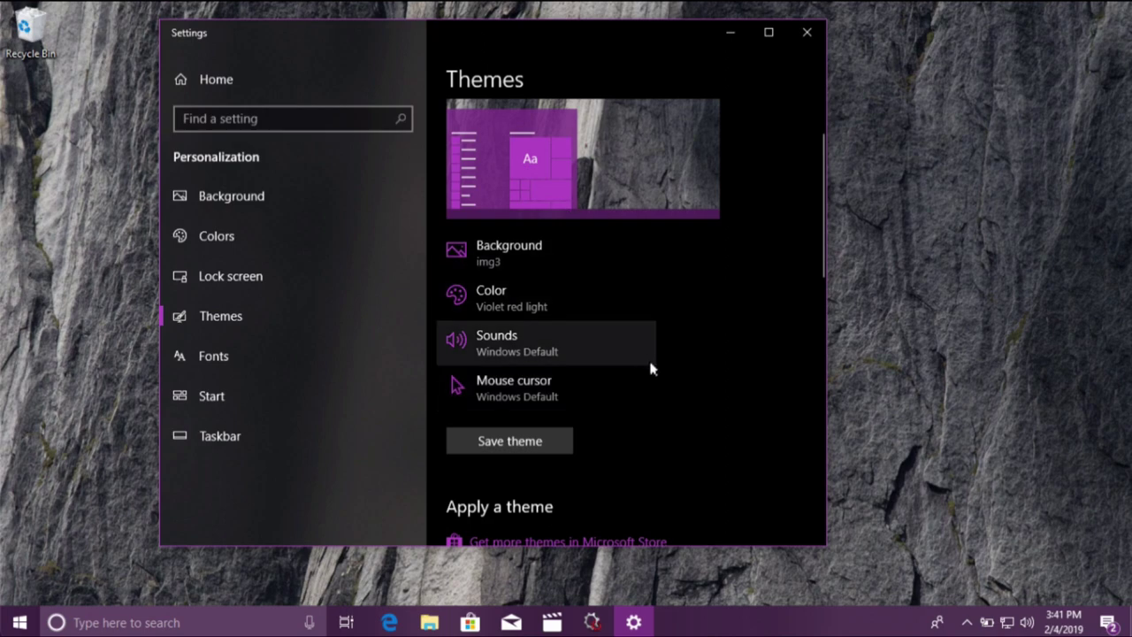
{"action": "scroll", "coordinate": [651, 369], "scroll_direction": "down", "scroll_amount": 3}
{"action": "scroll", "coordinate": [652, 369], "scroll_direction": "up", "scroll_amount": 5}
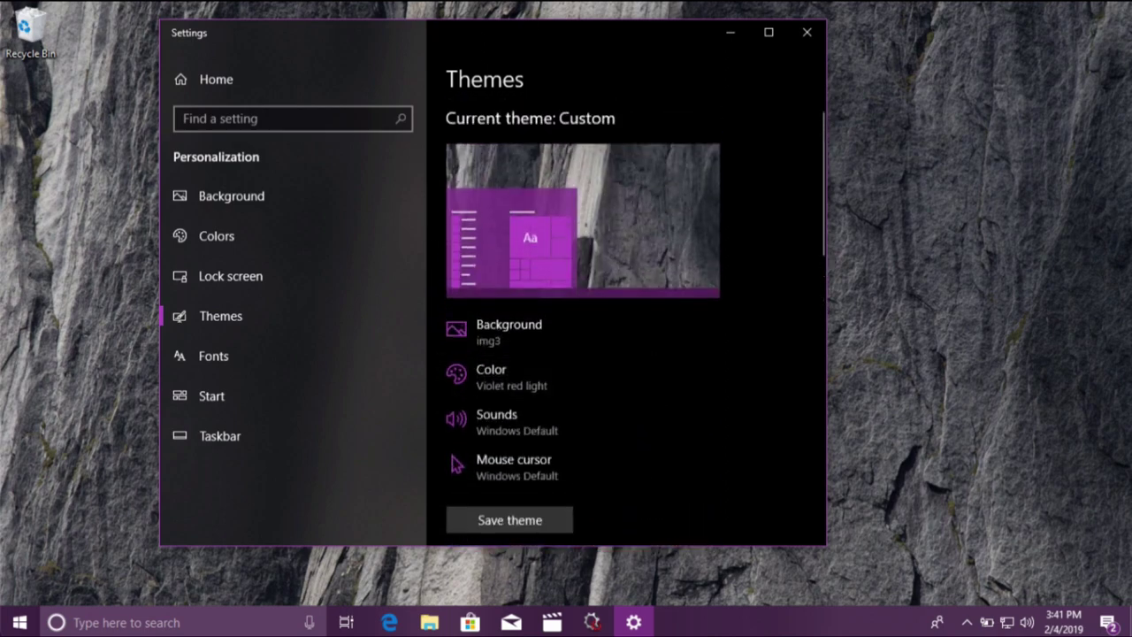
{"action": "mouse_move", "coordinate": [568, 172]}
{"action": "left_mouse_down"}
{"action": "mouse_move", "coordinate": [556, 167]}
{"action": "mouse_move", "coordinate": [584, 252]}
{"action": "mouse_move", "coordinate": [539, 177]}
{"action": "left_mouse_up"}
{"action": "mouse_move", "coordinate": [983, 233]}
{"action": "left_mouse_down"}
{"action": "mouse_move", "coordinate": [990, 294]}
{"action": "mouse_move", "coordinate": [1056, 242]}
{"action": "left_mouse_up"}
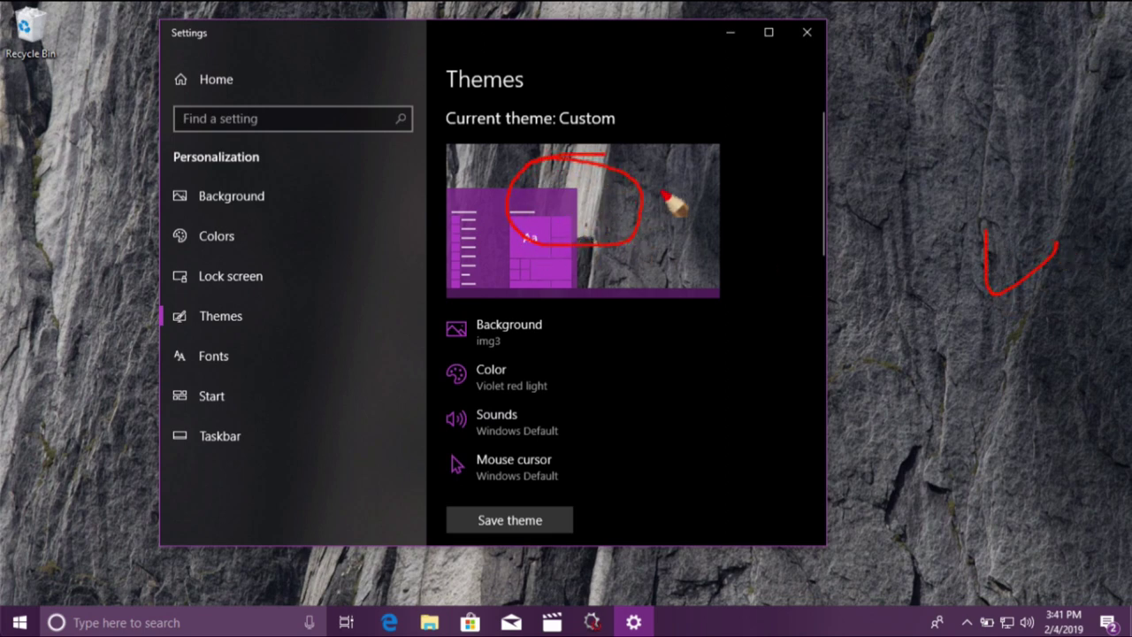
{"action": "mouse_move", "coordinate": [676, 190]}
{"action": "left_mouse_down"}
{"action": "mouse_move", "coordinate": [682, 207]}
{"action": "mouse_move", "coordinate": [712, 167]}
{"action": "left_mouse_up"}
{"action": "mouse_move", "coordinate": [658, 286]}
{"action": "left_mouse_down"}
{"action": "mouse_move", "coordinate": [663, 293]}
{"action": "mouse_move", "coordinate": [700, 266]}
{"action": "left_mouse_up"}
{"action": "left_click_drag", "start_coordinate": [280, 201], "coordinate": [324, 181]}
{"action": "mouse_move", "coordinate": [252, 228]}
{"action": "left_mouse_down"}
{"action": "mouse_move", "coordinate": [256, 248]}
{"action": "mouse_move", "coordinate": [320, 216]}
{"action": "left_mouse_up"}
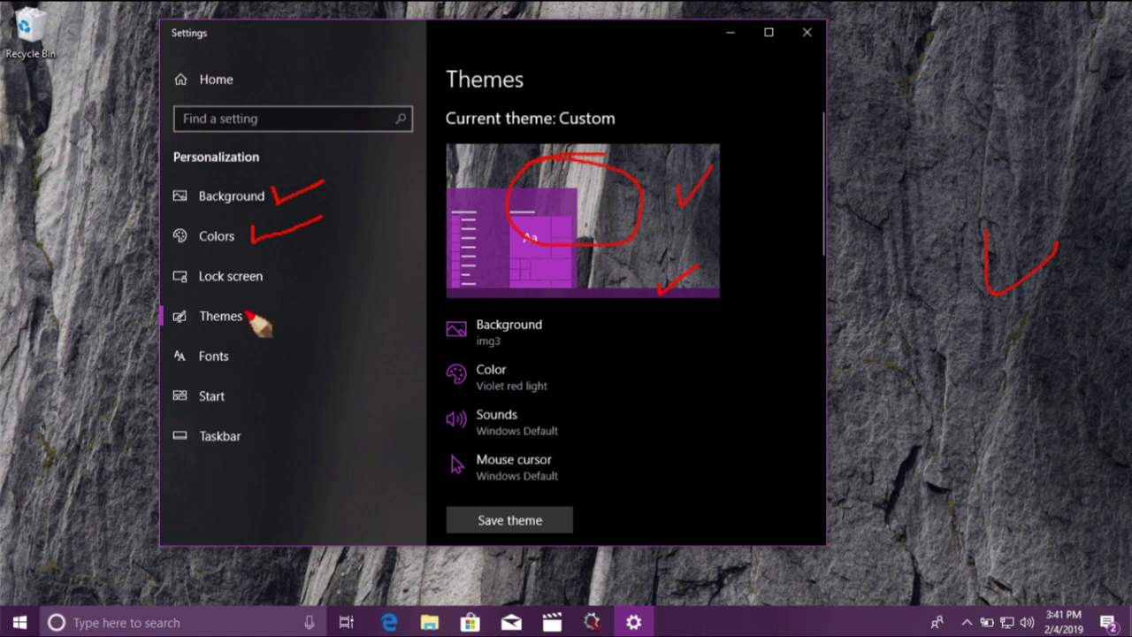
{"action": "left_click_drag", "start_coordinate": [249, 315], "coordinate": [279, 310]}
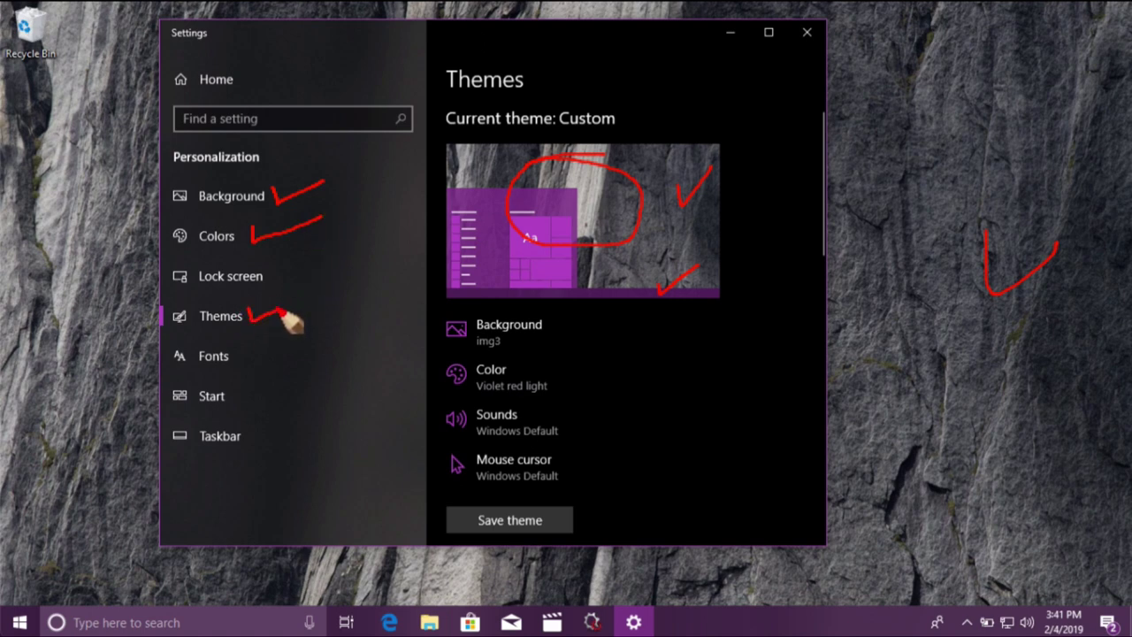
Save the custom theme under the name hurbad.
{"action": "left_click", "coordinate": [536, 522]}
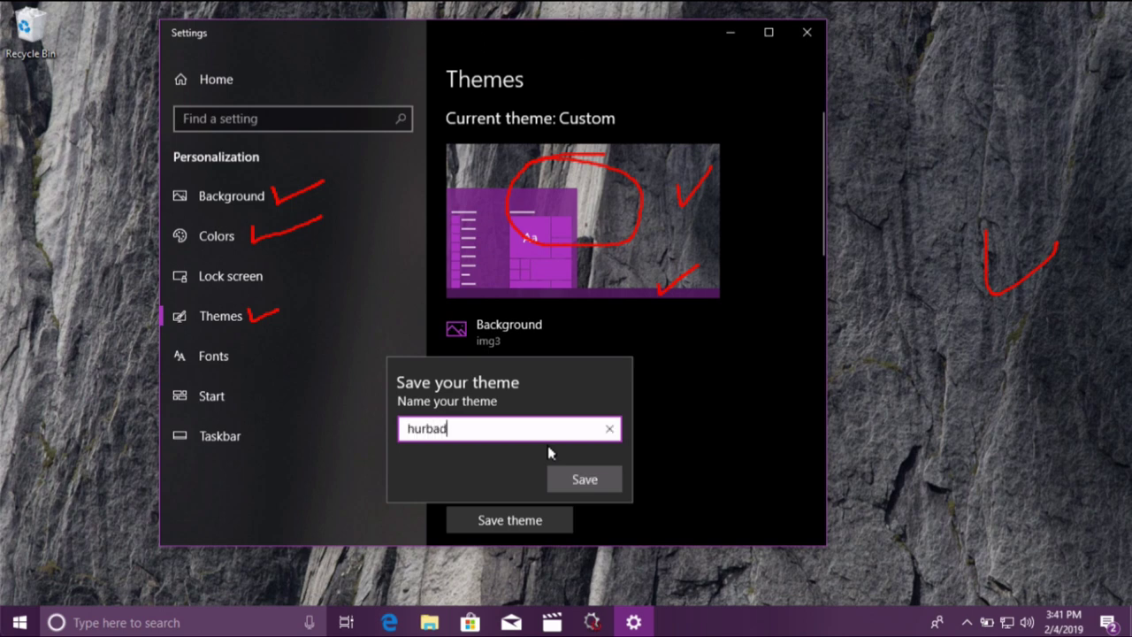
{"action": "left_click", "coordinate": [559, 471]}
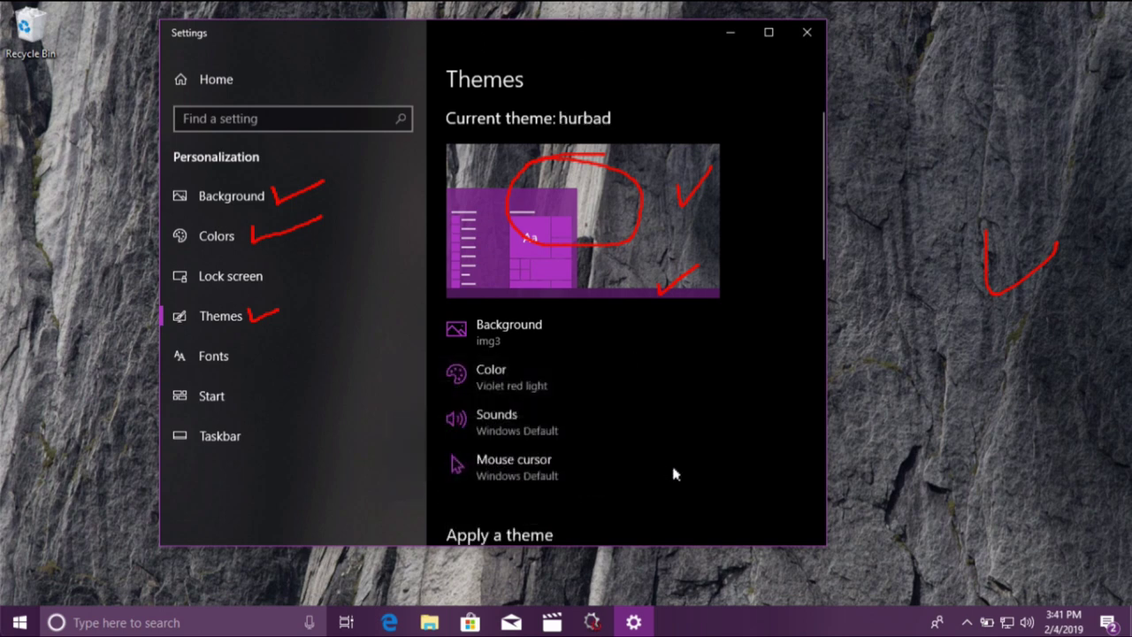
Apply the built-in Windows theme and check how the Start menu looks with it.
{"action": "scroll", "coordinate": [655, 381], "scroll_direction": "down", "scroll_amount": 5}
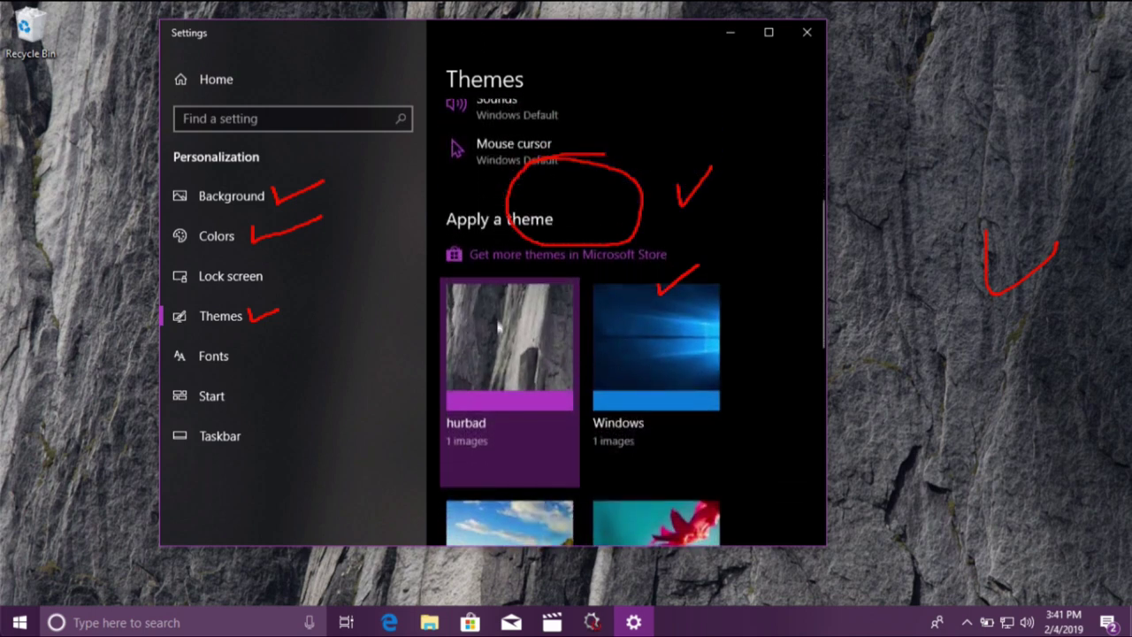
{"action": "scroll", "coordinate": [504, 279], "scroll_direction": "down", "scroll_amount": 2}
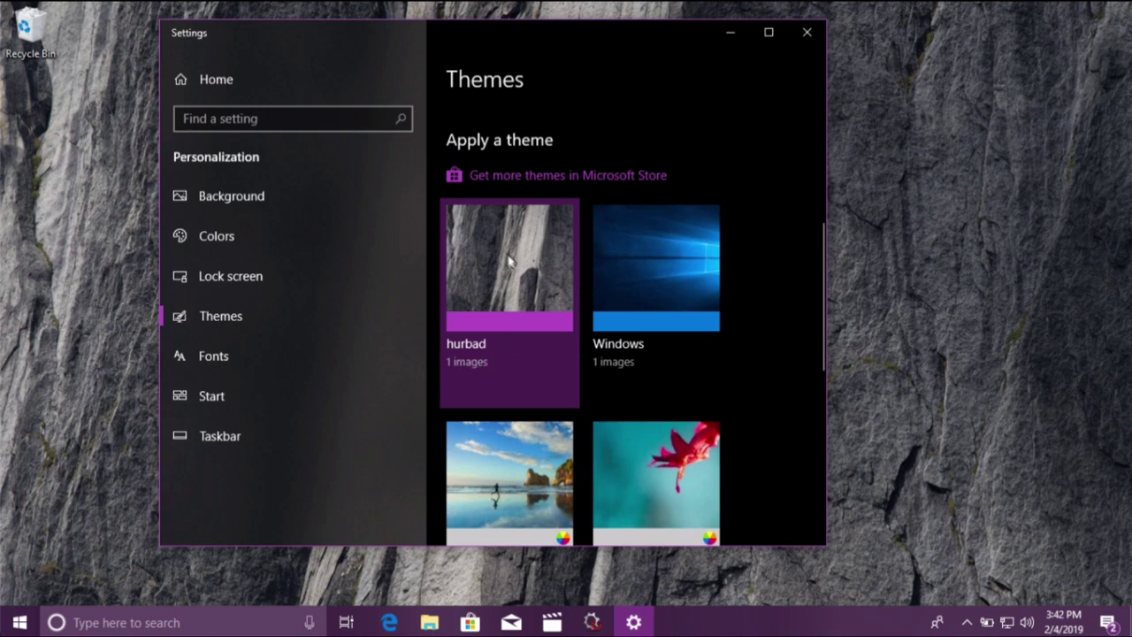
{"action": "left_click", "coordinate": [650, 288]}
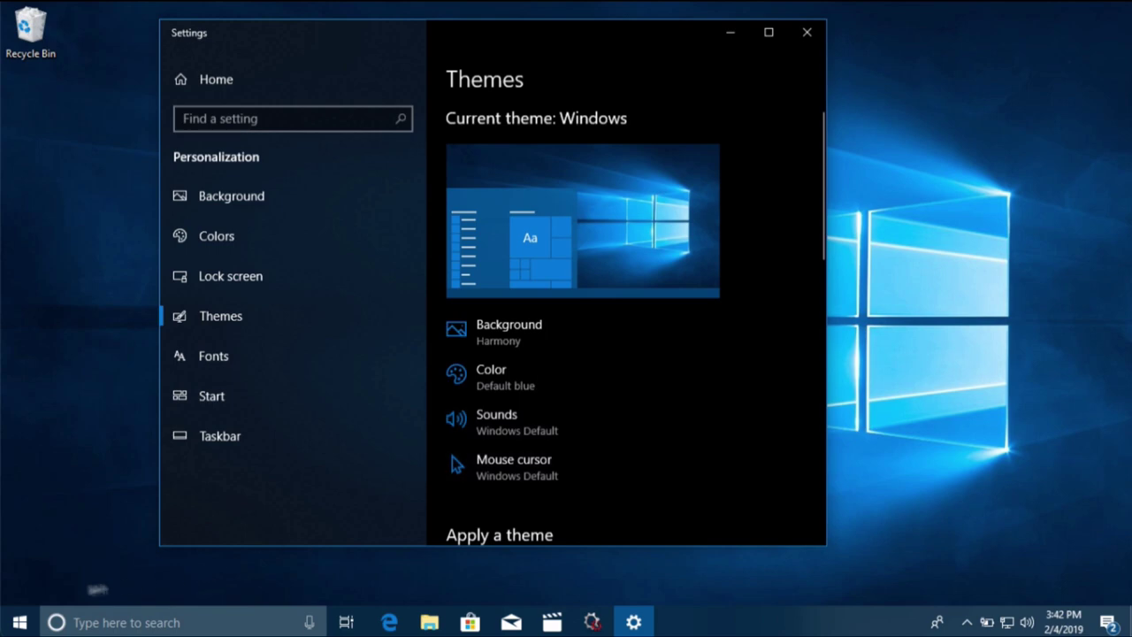
{"action": "left_click", "coordinate": [19, 622]}
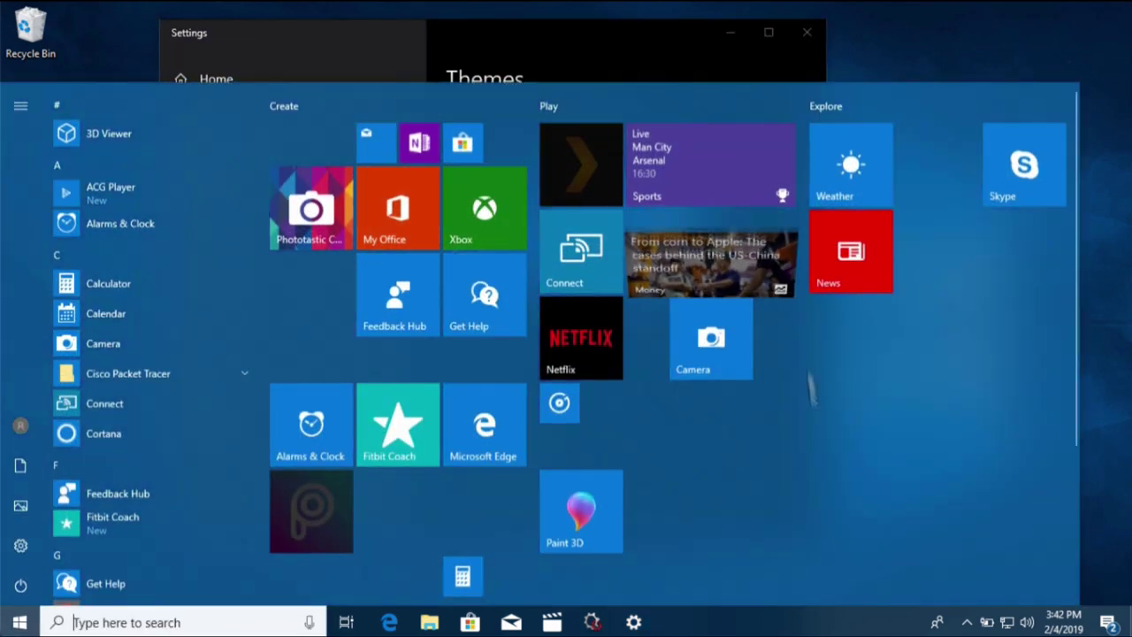
{"action": "left_click", "coordinate": [1094, 392]}
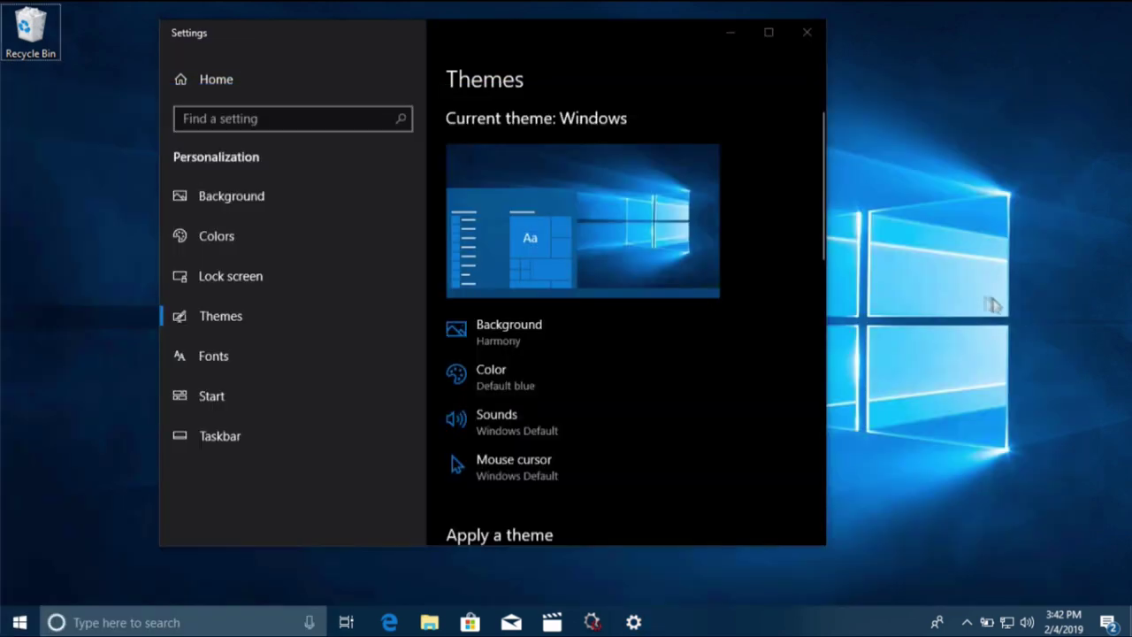
Reapply the saved hurbad theme and open the Start menu to check its accent color.
{"action": "scroll", "coordinate": [578, 457], "scroll_direction": "down", "scroll_amount": 5}
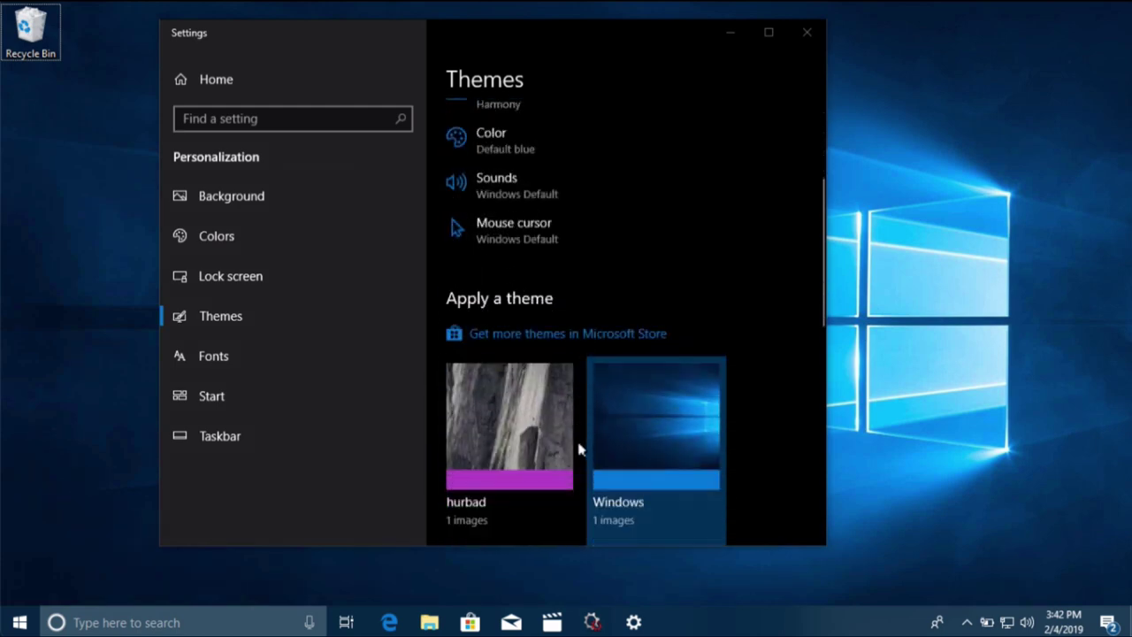
{"action": "left_click", "coordinate": [524, 444]}
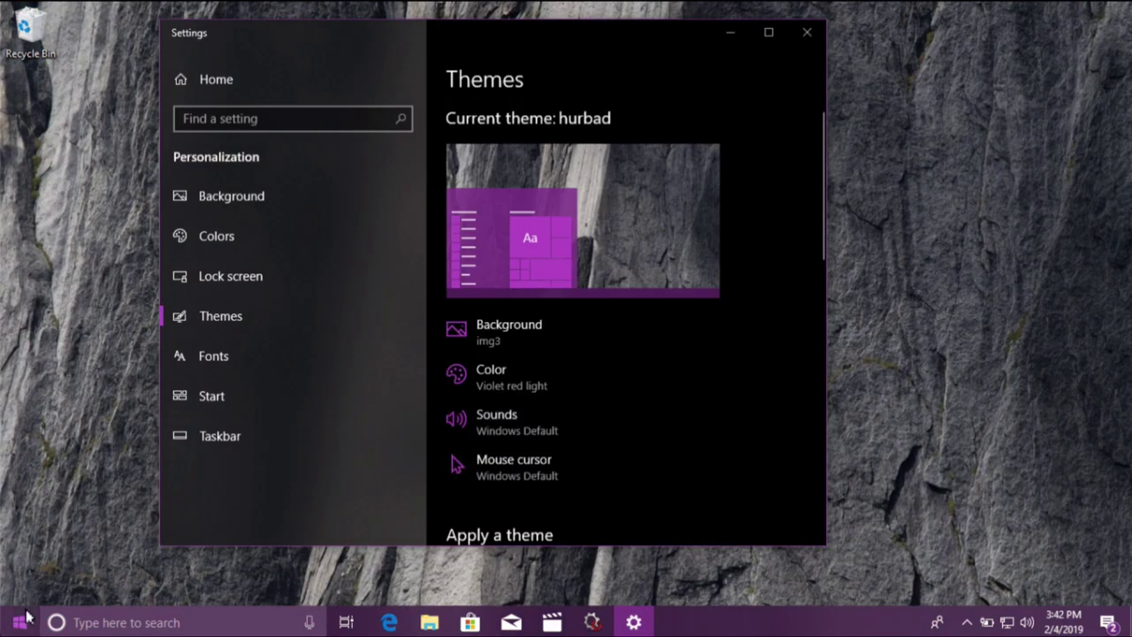
{"action": "left_click", "coordinate": [27, 616]}
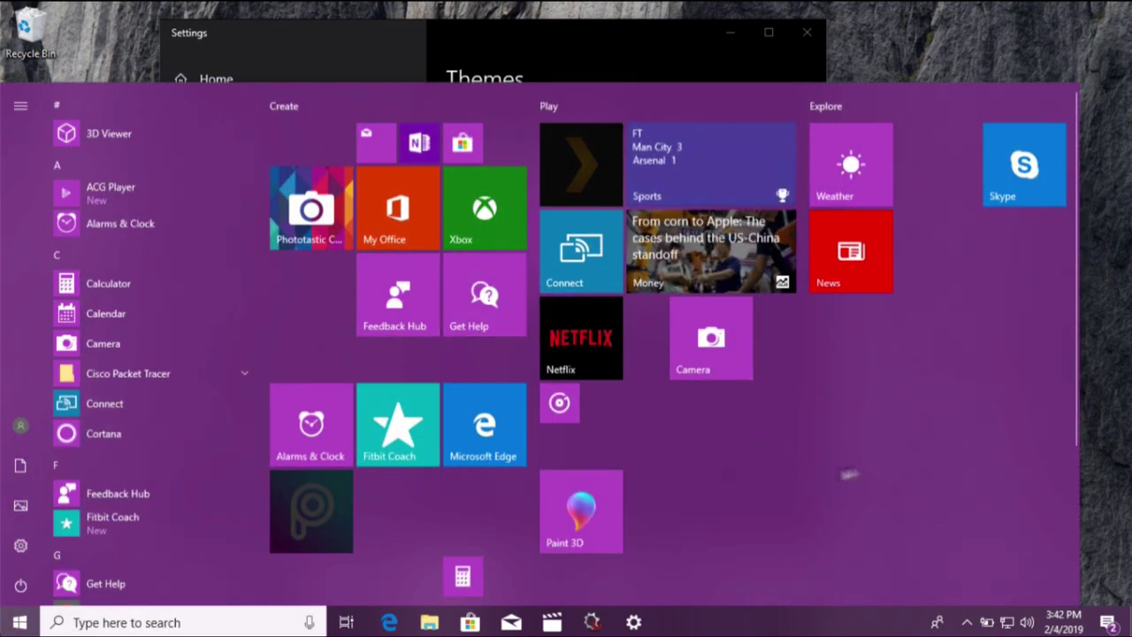
Close the Start menu, open Microsoft Store's Windows Themes collection from the theme settings and browse the free themes.
{"action": "left_click", "coordinate": [1088, 407]}
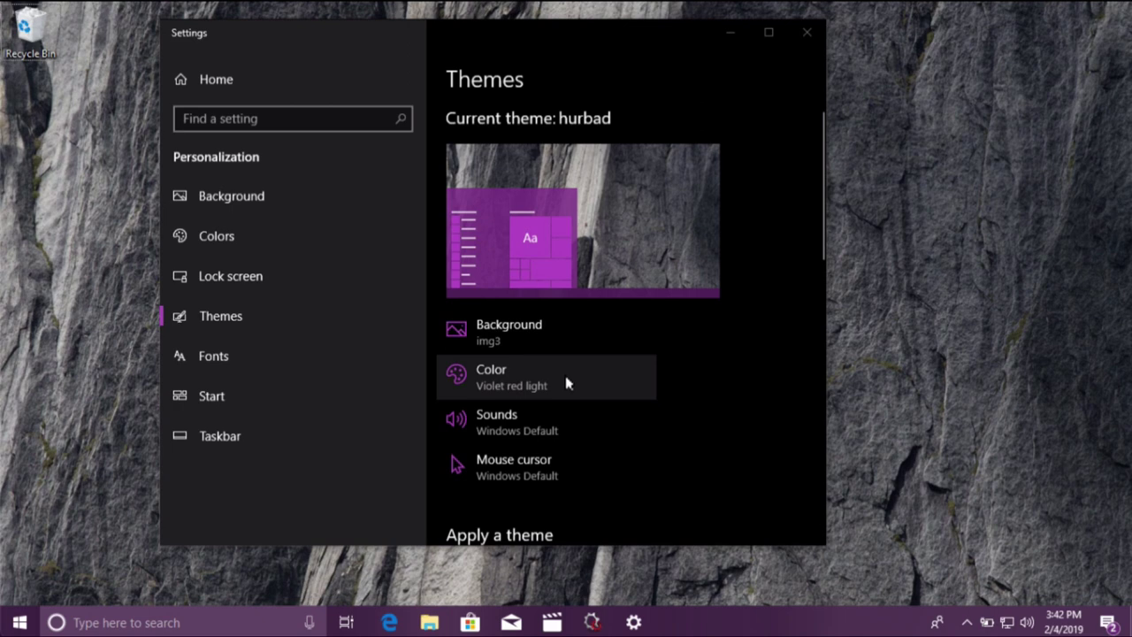
{"action": "scroll", "coordinate": [548, 354], "scroll_direction": "down", "scroll_amount": 3}
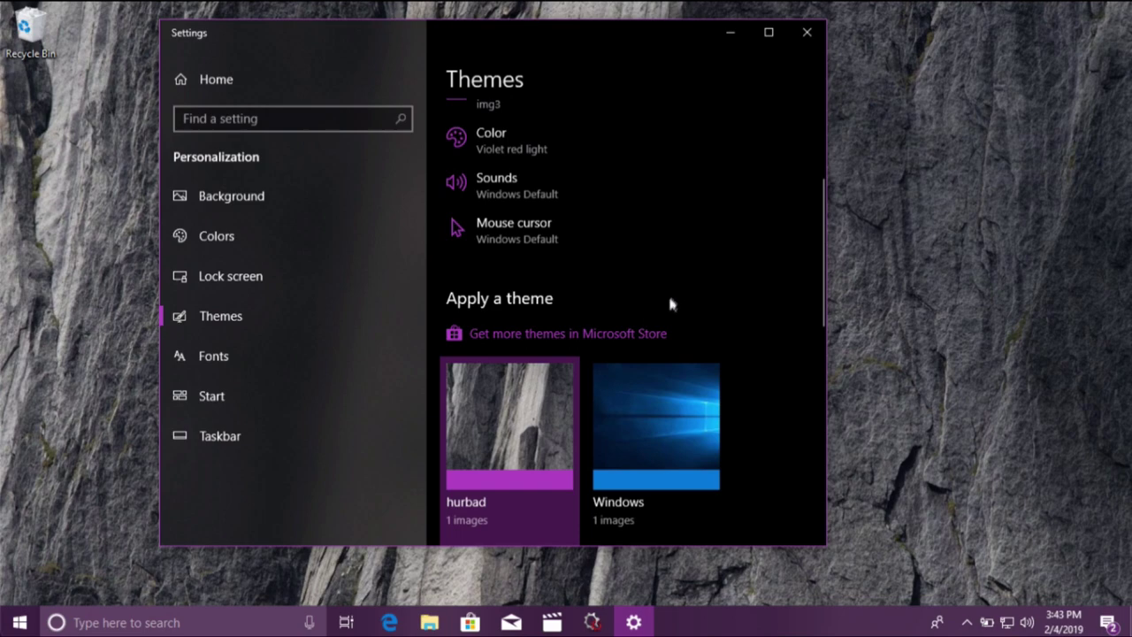
{"action": "left_click", "coordinate": [625, 334]}
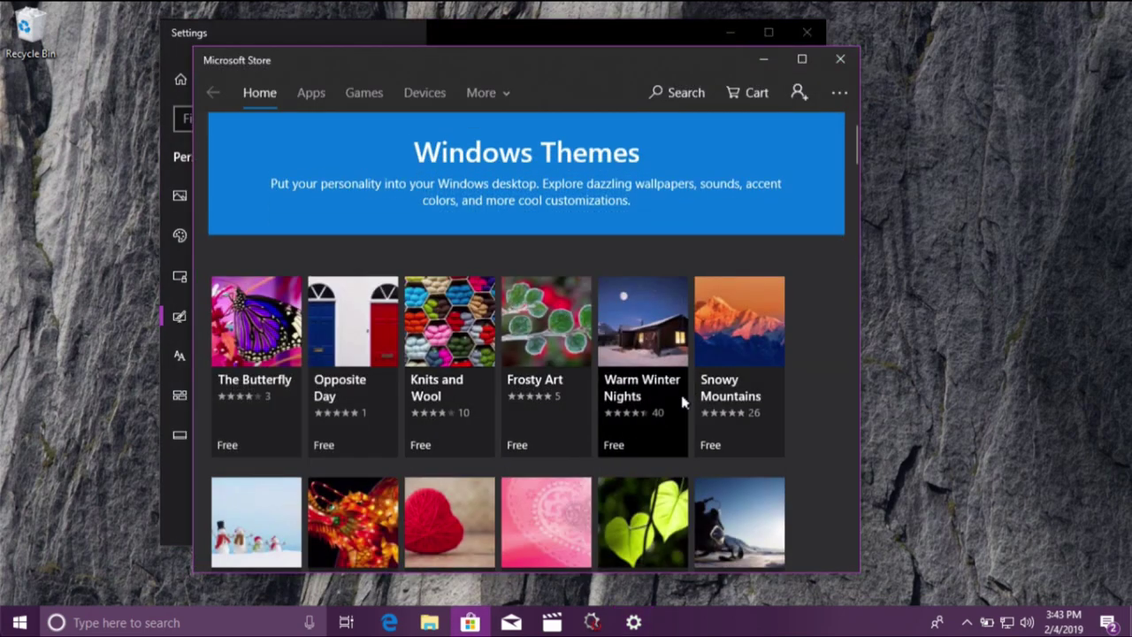
{"action": "scroll", "coordinate": [610, 438], "scroll_direction": "down", "scroll_amount": 2}
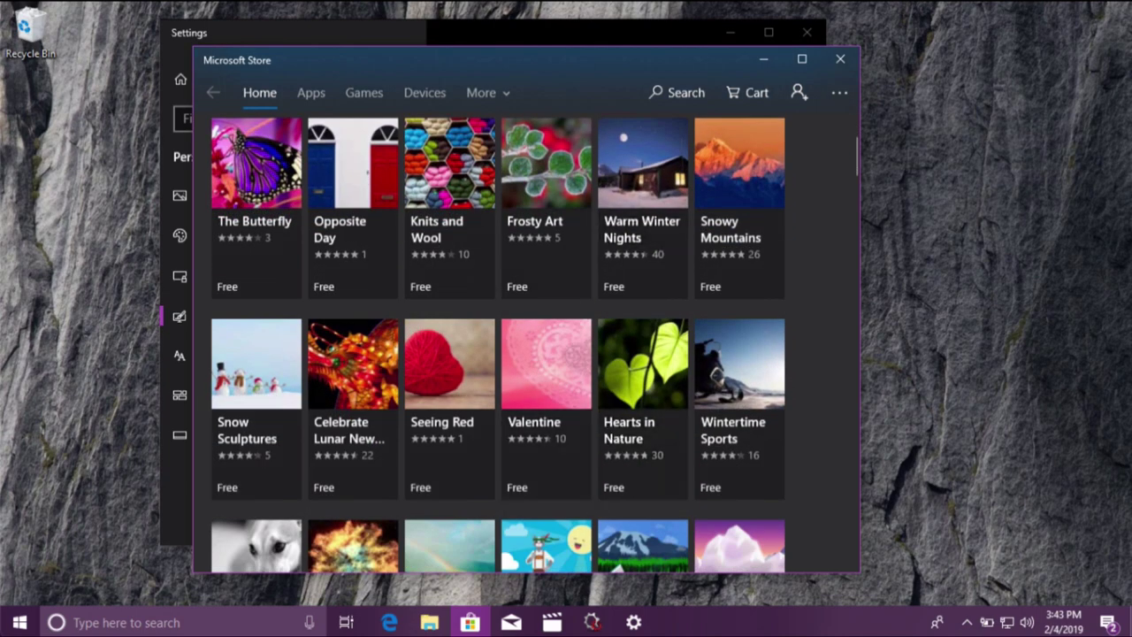
{"action": "mouse_move", "coordinate": [629, 426]}
{"action": "left_mouse_down"}
{"action": "mouse_move", "coordinate": [635, 452]}
{"action": "mouse_move", "coordinate": [699, 416]}
{"action": "mouse_move", "coordinate": [735, 478]}
{"action": "mouse_move", "coordinate": [800, 423]}
{"action": "left_mouse_up"}
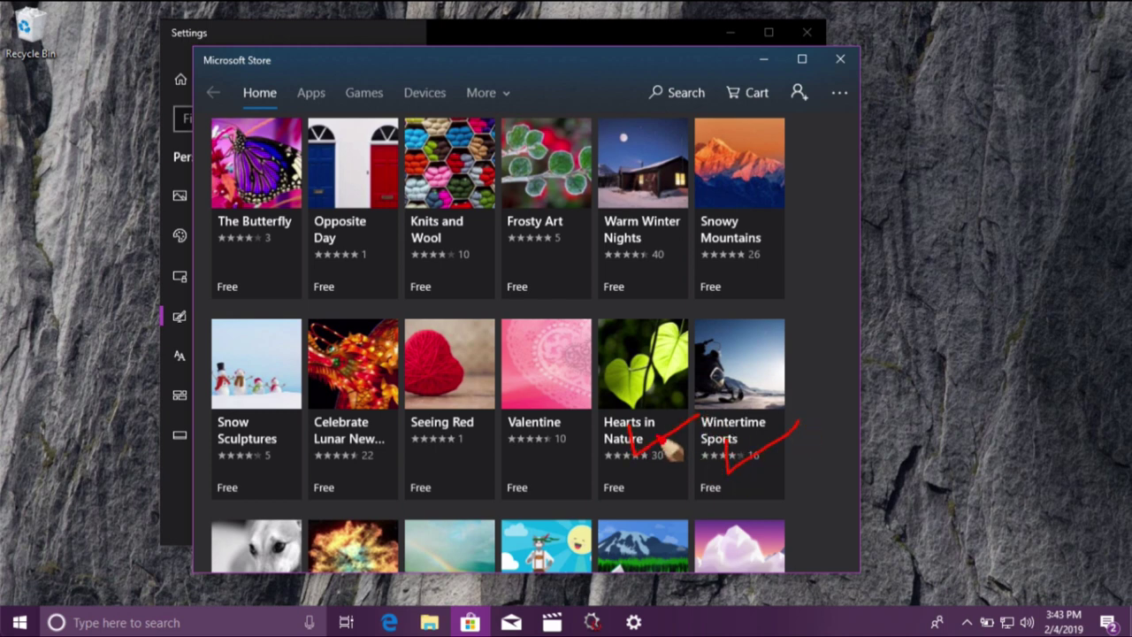
{"action": "key", "text": "Escape"}
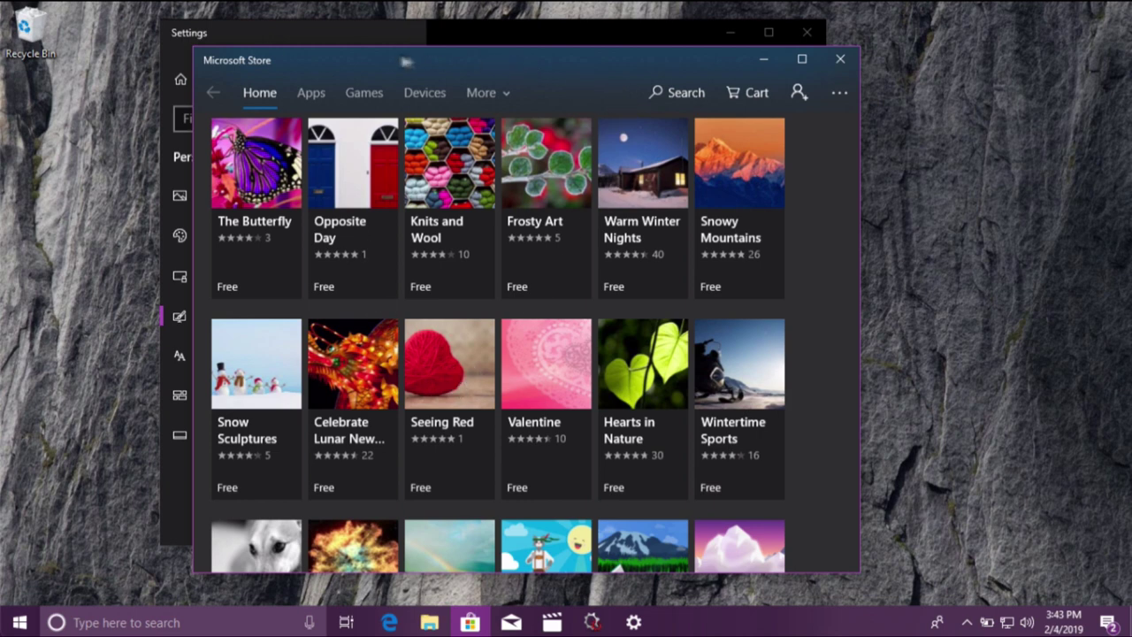
Get the free Hearts in Nature theme, declining to sign in for use across devices.
{"action": "left_click", "coordinate": [631, 377]}
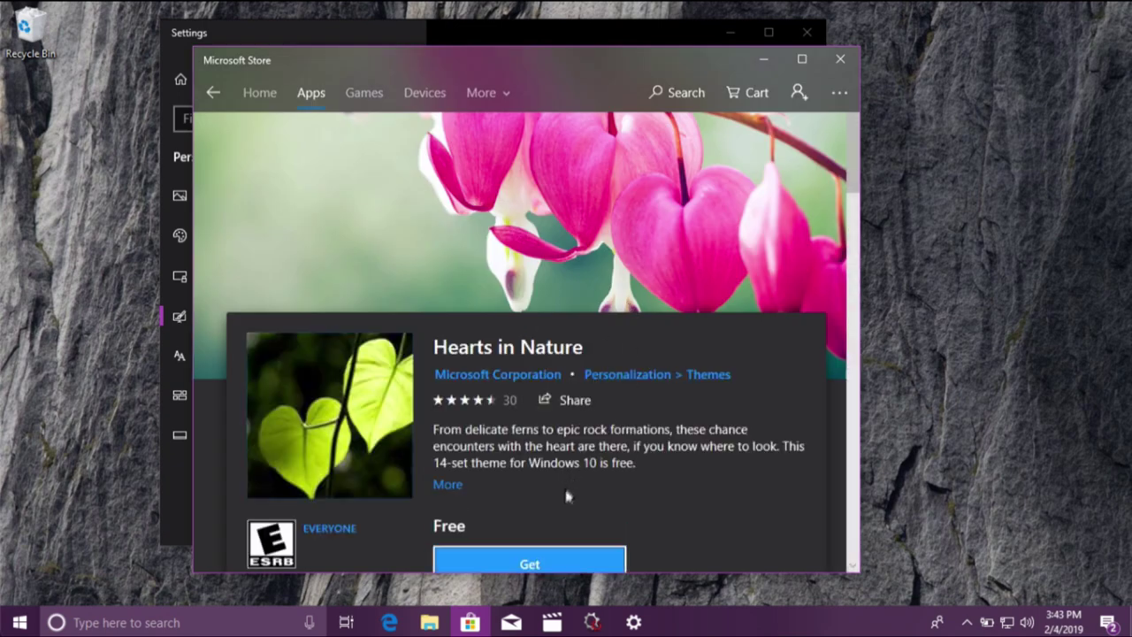
{"action": "scroll", "coordinate": [571, 493], "scroll_direction": "down", "scroll_amount": 3}
{"action": "left_click", "coordinate": [573, 262]}
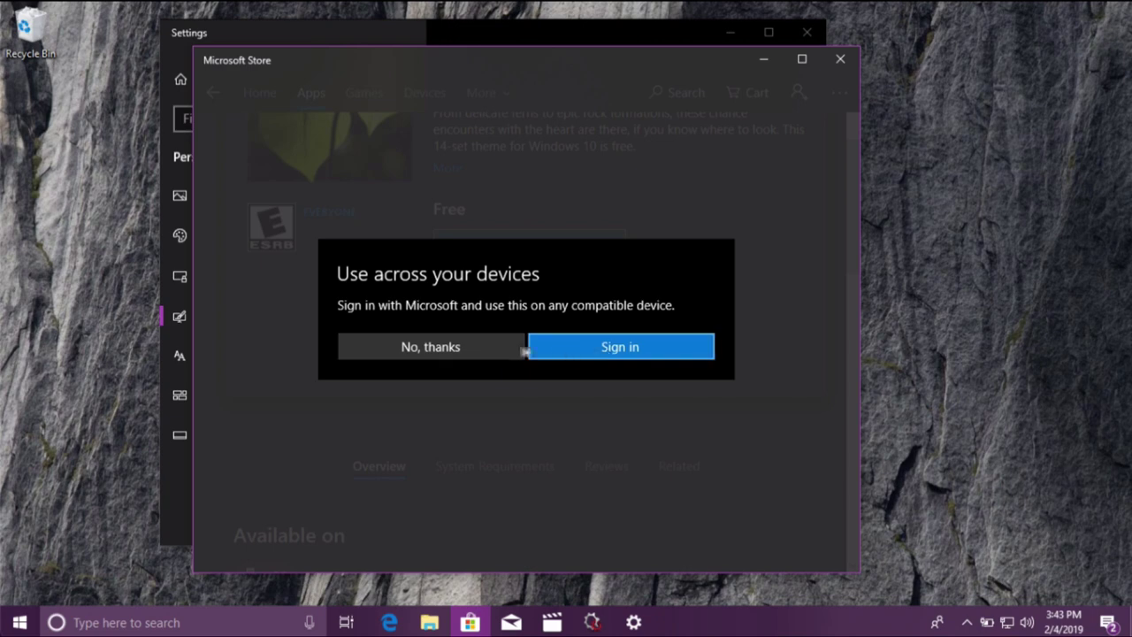
{"action": "left_click", "coordinate": [475, 350]}
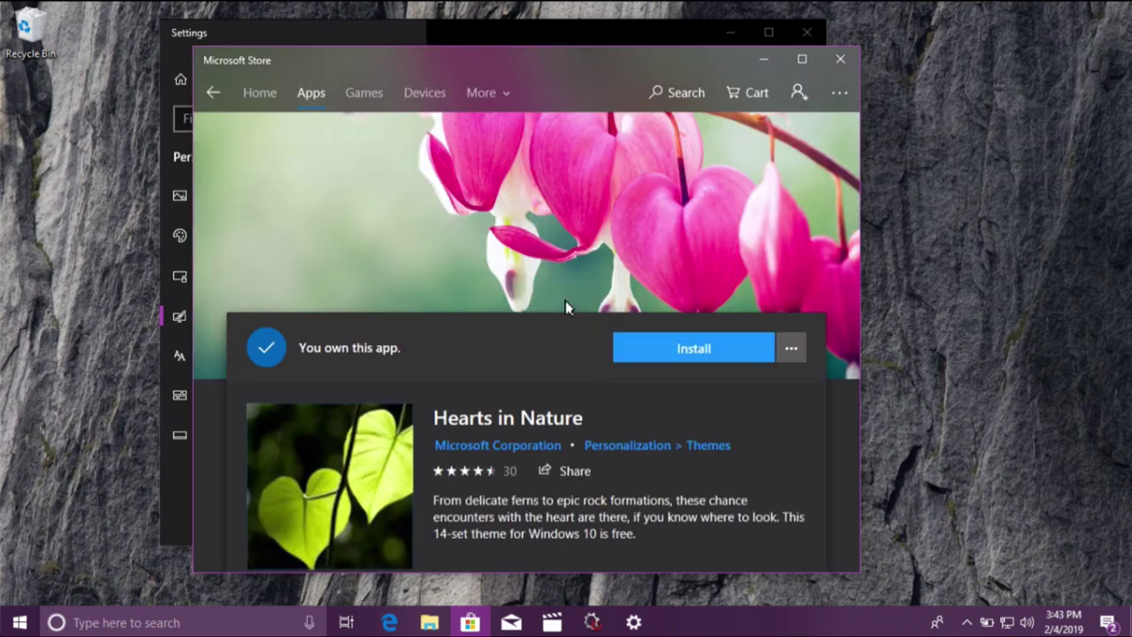
Start installing the Hearts in Nature theme, dismiss the Microsoft account sign-in and return to browsing the Windows Themes collection.
{"action": "left_click", "coordinate": [658, 351]}
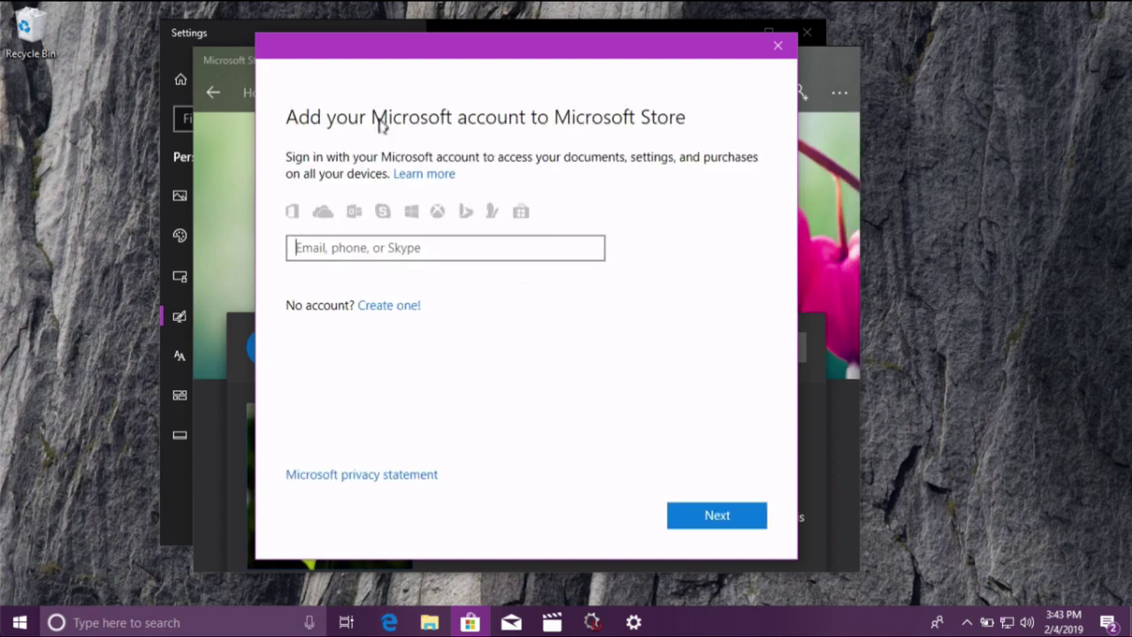
{"action": "left_click", "coordinate": [777, 45]}
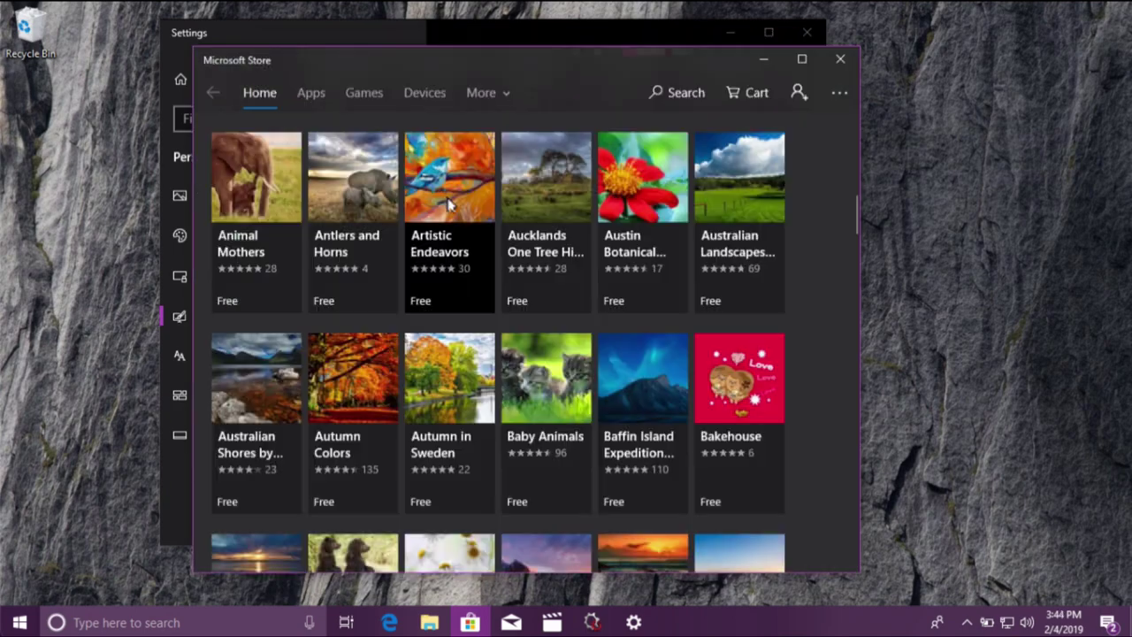
{"action": "scroll", "coordinate": [544, 276], "scroll_direction": "up", "scroll_amount": 5}
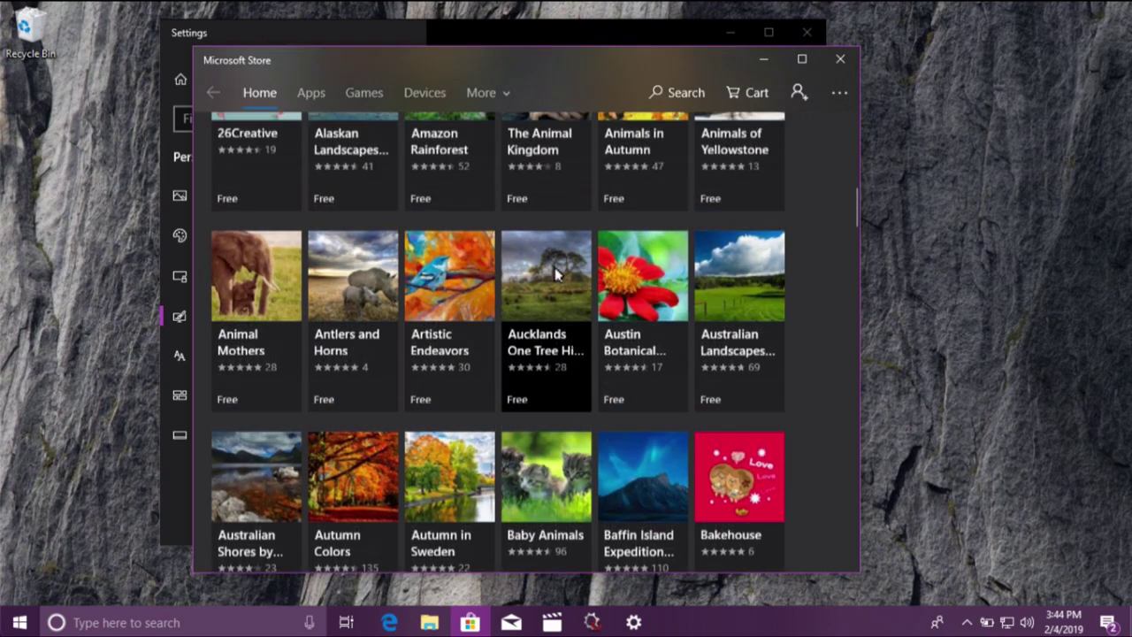
{"action": "scroll", "coordinate": [562, 272], "scroll_direction": "up", "scroll_amount": 5}
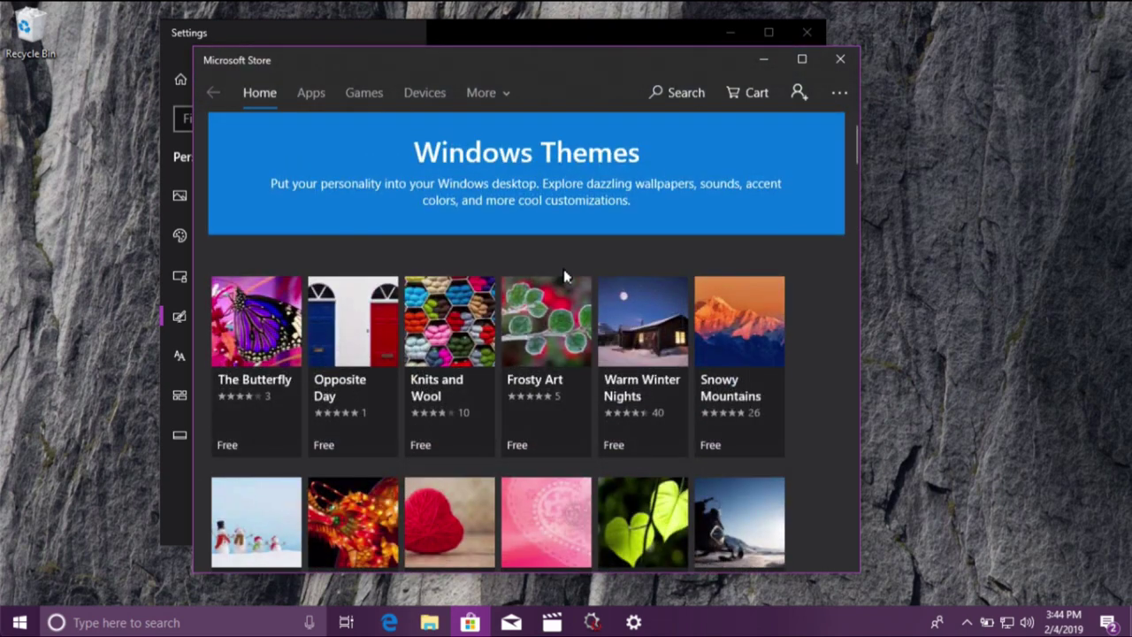